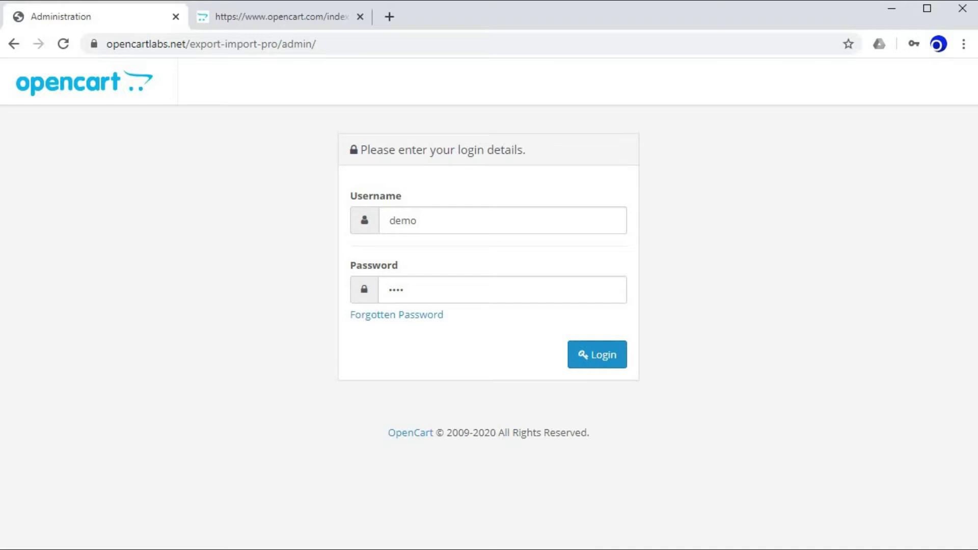
- Log in to OpenCart admin with the administrator username and the saved password
click(415, 220)
key(ctrl+a)
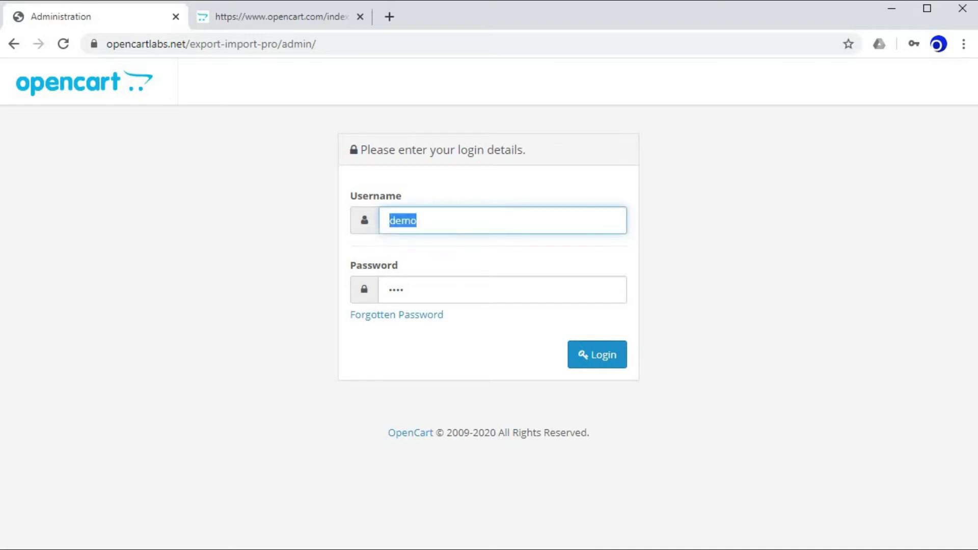
text(ADMIN)
key(BackSpace)
key(BackSpace)
key(BackSpace)
key(BackSpace)
key(BackSpace)
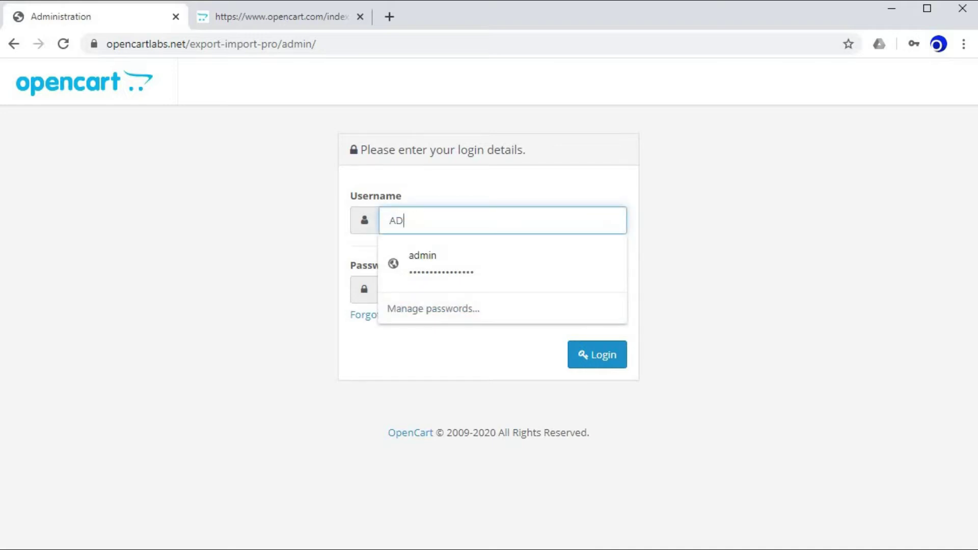
text(admin)
key(Return)
click(485, 287)
key(BackSpace)
key(ctrl+v)
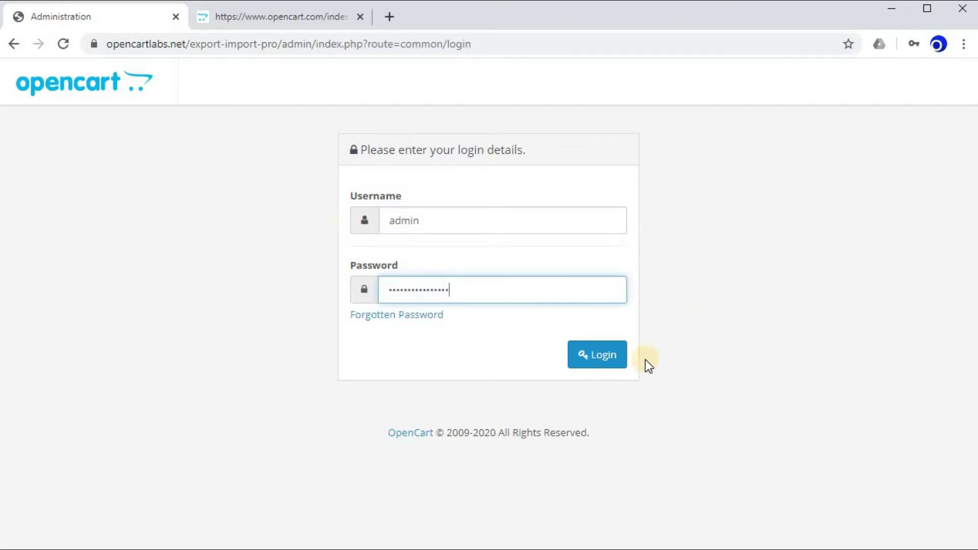
key(Return)
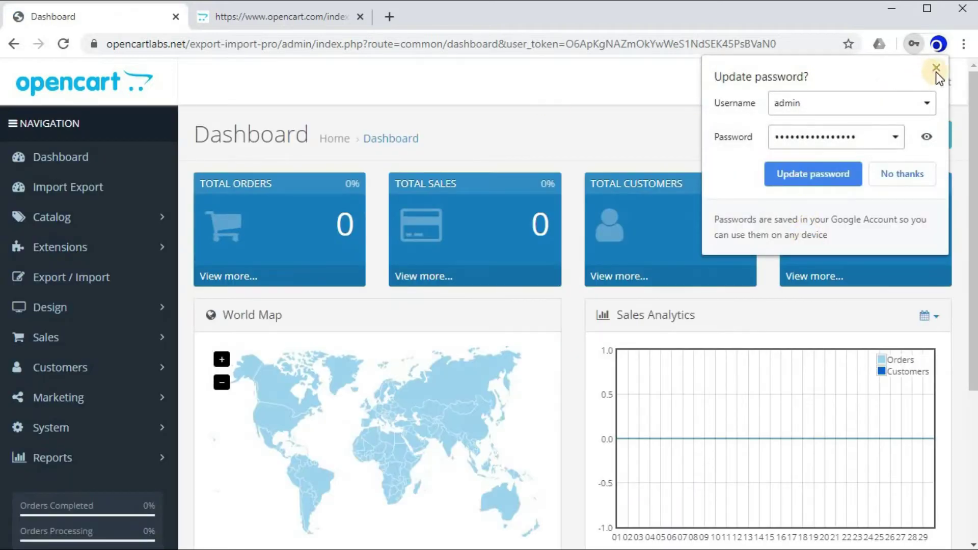
- Dismiss Chrome's save-password prompt and go to the Export / Import extension page
click(933, 70)
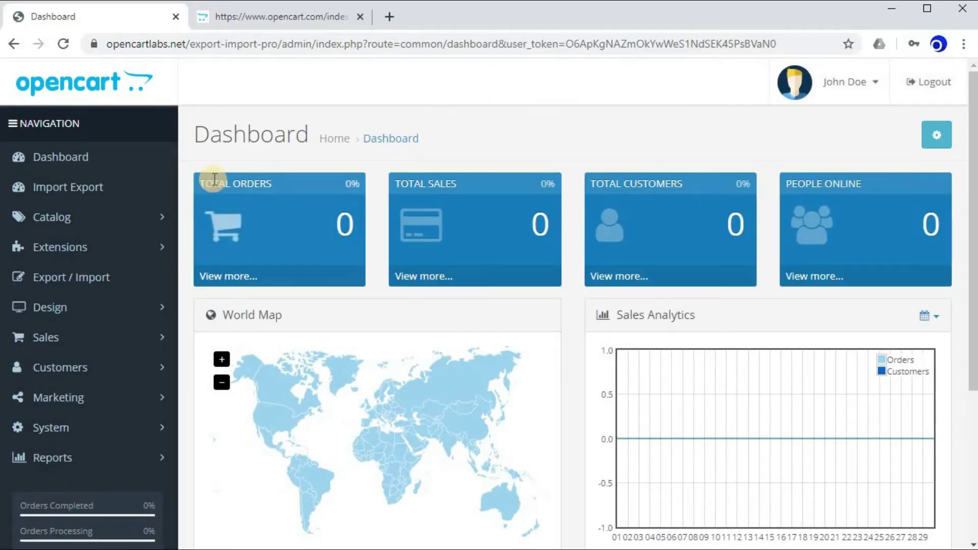
scroll(182, 214, down, 2)
scroll(182, 214, up, 3)
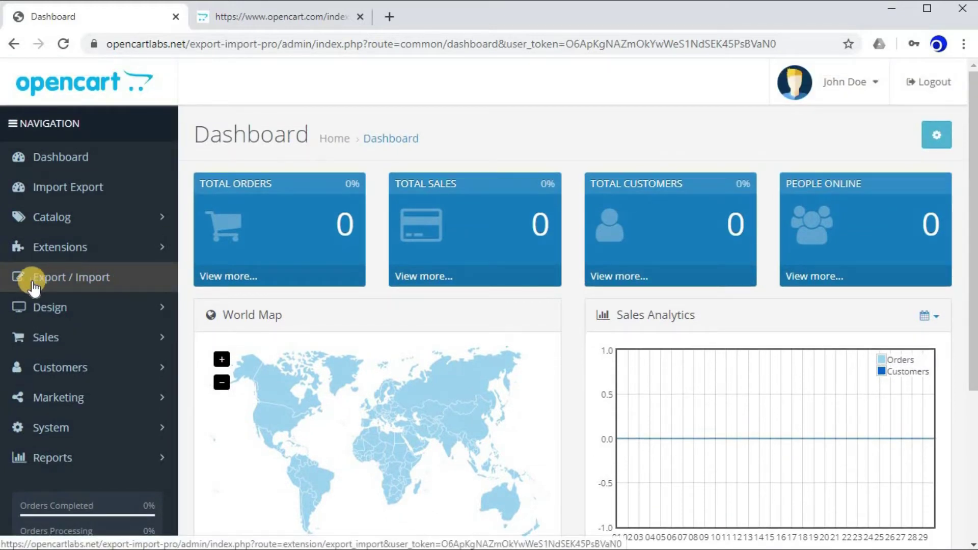
click(82, 286)
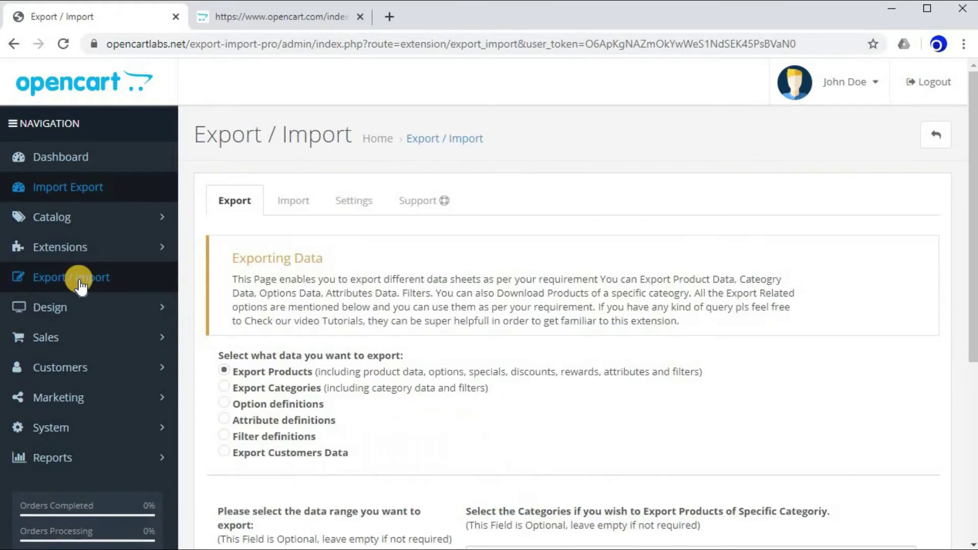
scroll(623, 254, down, 2)
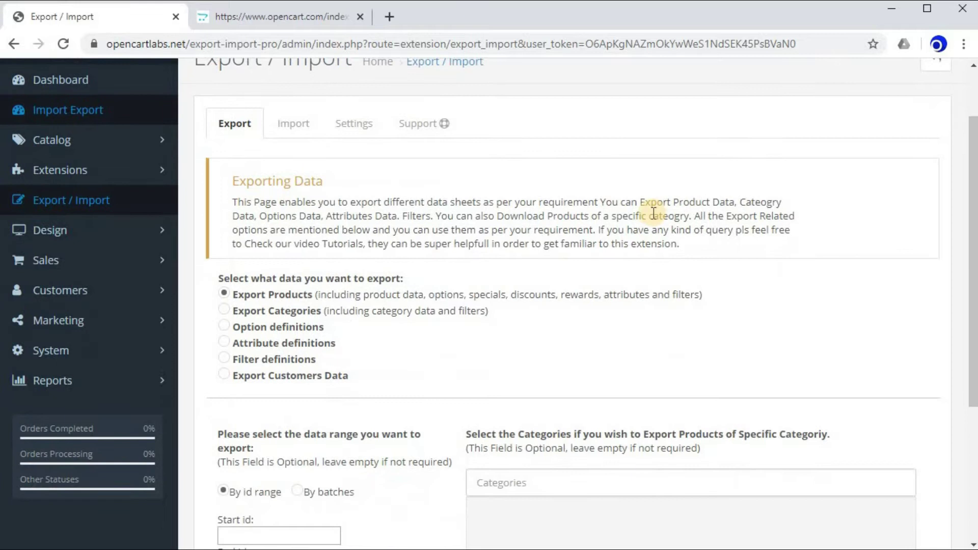
scroll(652, 214, up, 2)
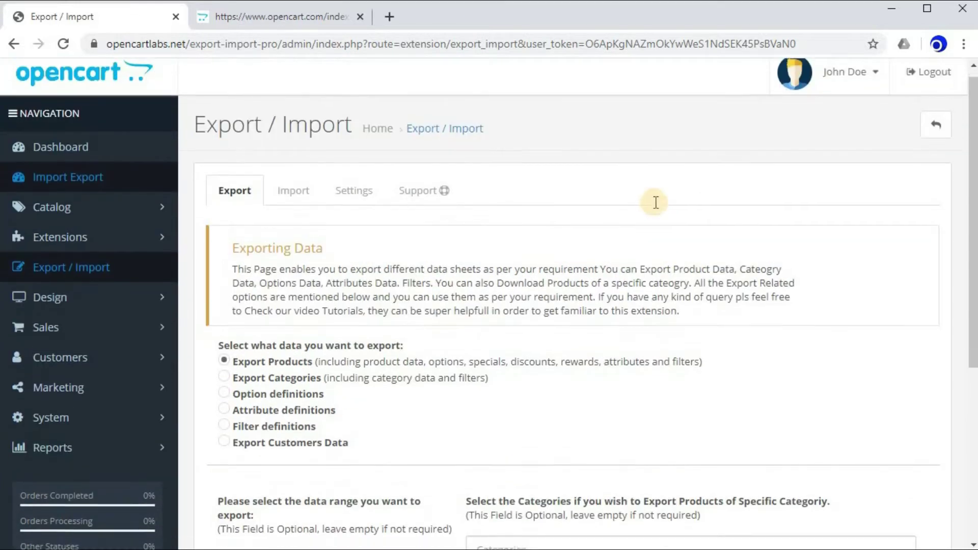
scroll(651, 201, down, 4)
scroll(656, 202, up, 2)
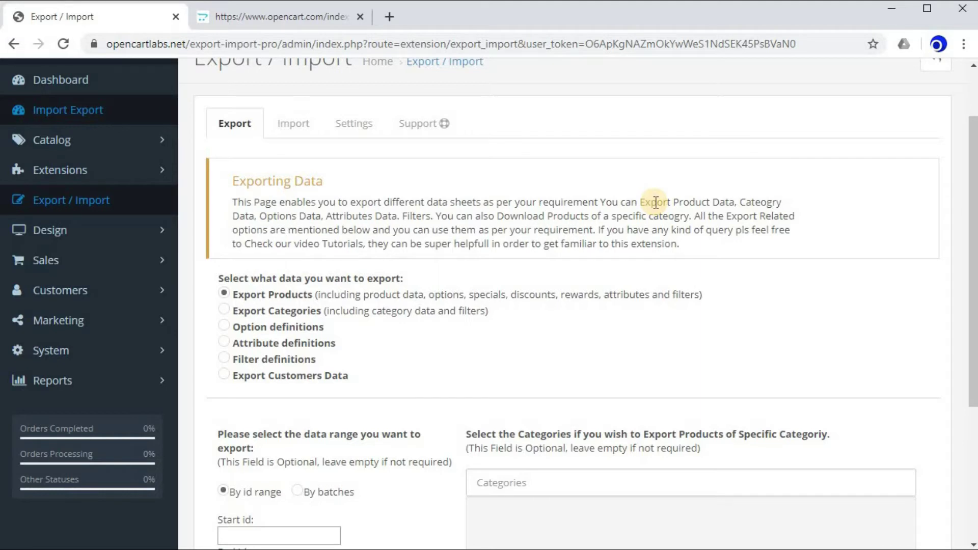
click(308, 121)
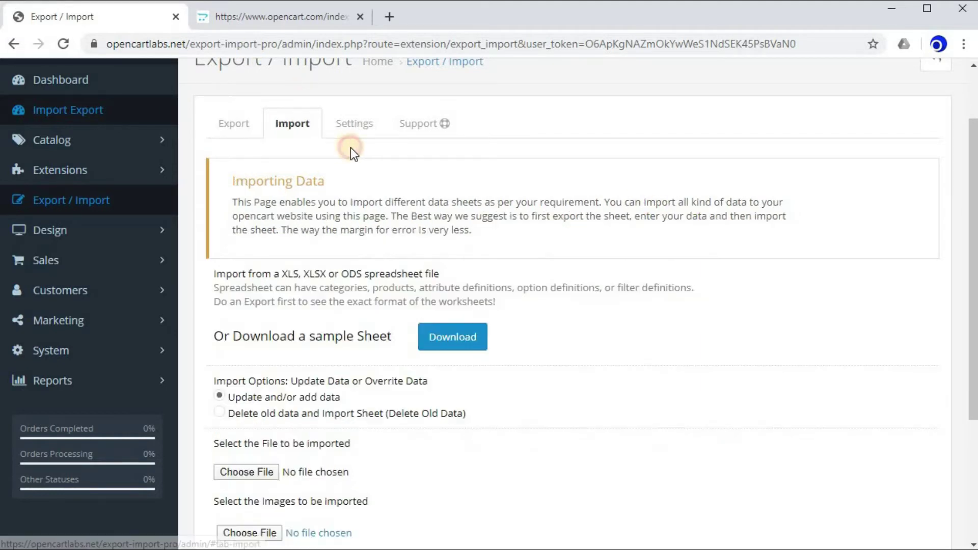
click(363, 125)
click(421, 127)
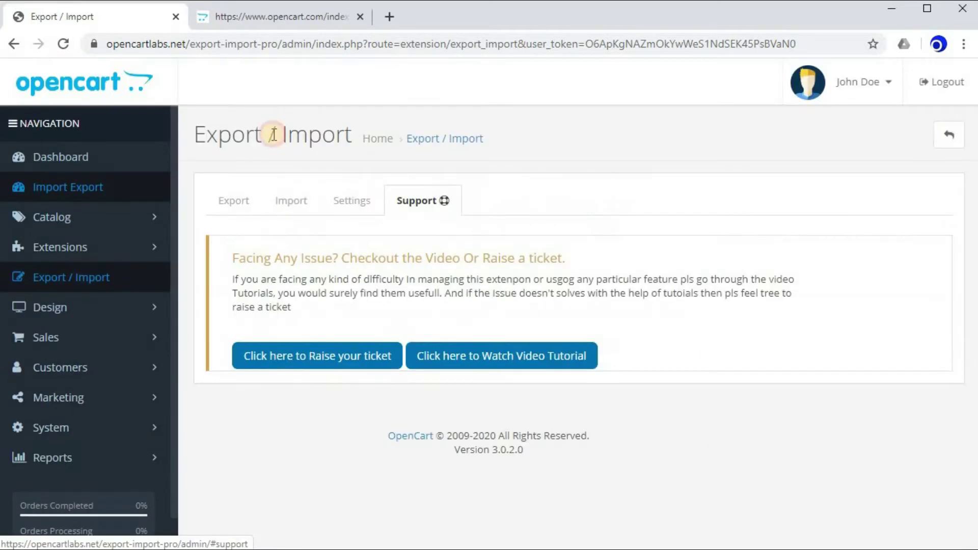
click(249, 207)
scroll(460, 151, down, 3)
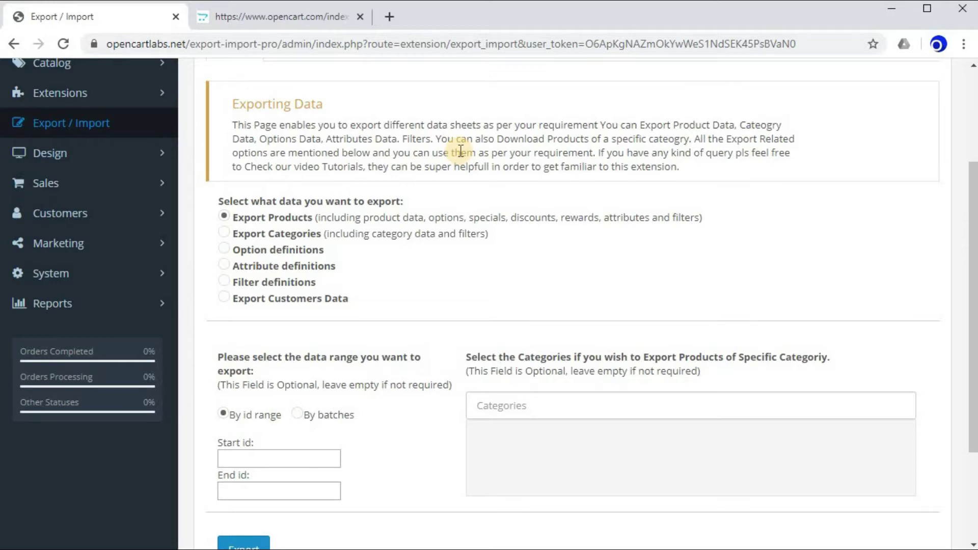
scroll(460, 151, up, 3)
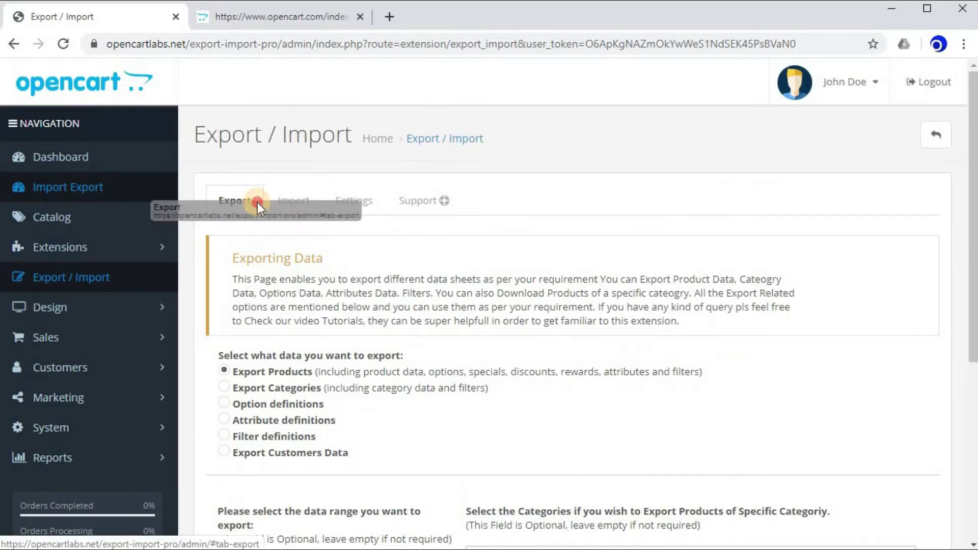
scroll(326, 214, down, 2)
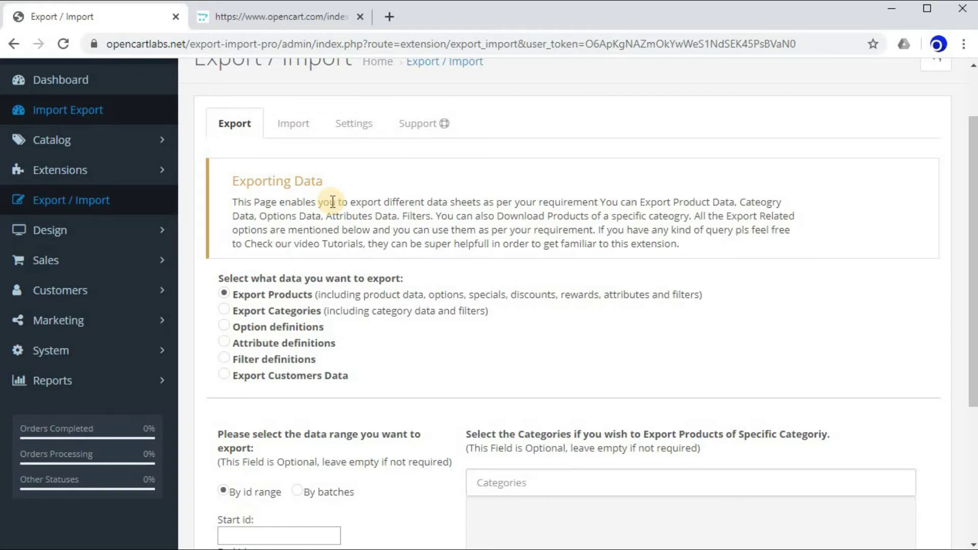
scroll(332, 202, down, 2)
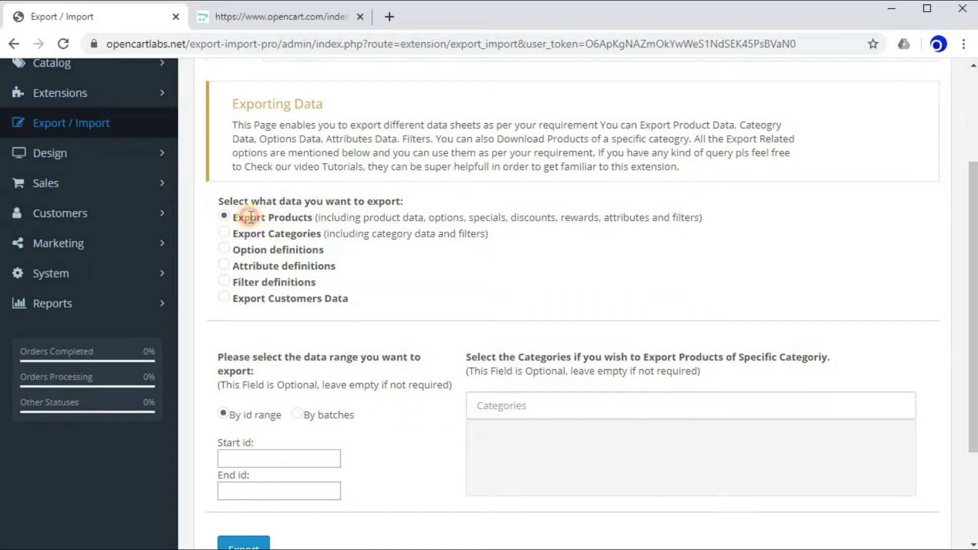
drag(232, 217, 431, 220)
click(376, 235)
click(531, 259)
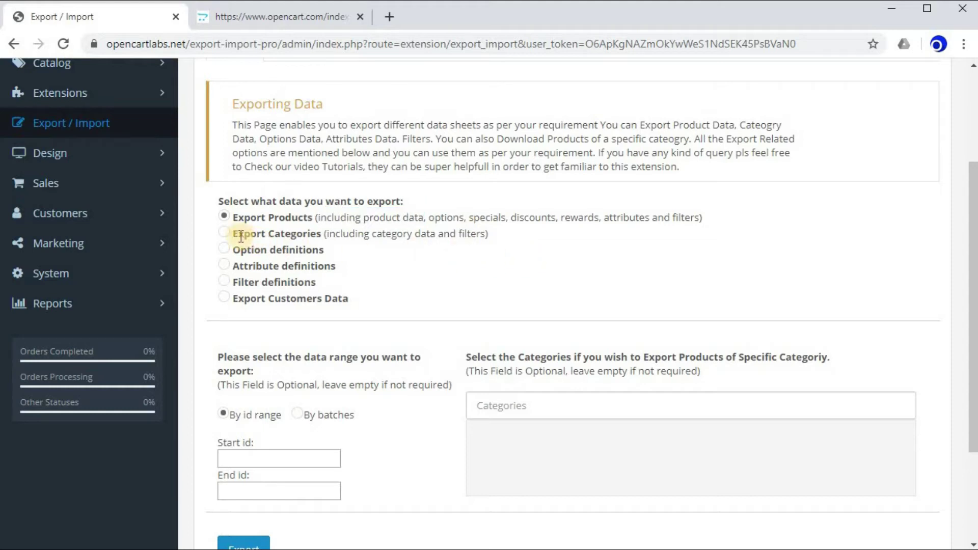
drag(252, 235, 321, 231)
click(341, 255)
click(235, 252)
drag(236, 251, 329, 257)
click(381, 257)
drag(232, 250, 335, 253)
click(368, 247)
drag(232, 265, 279, 269)
click(393, 270)
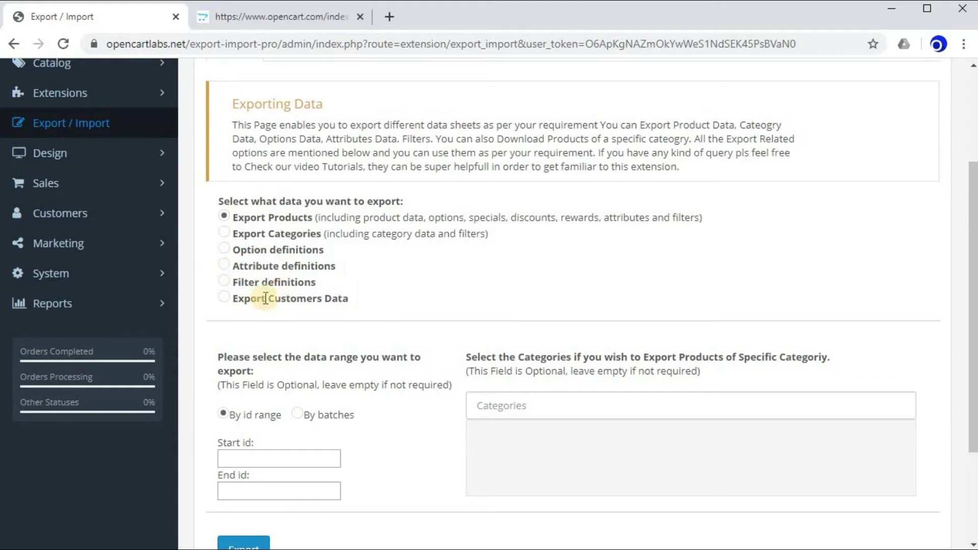
drag(234, 281, 329, 286)
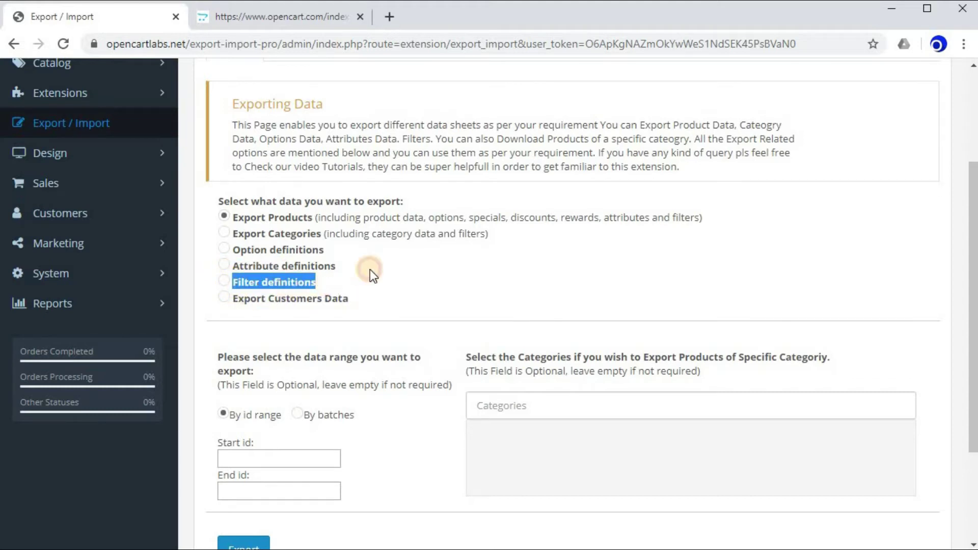
click(370, 286)
drag(242, 302, 399, 291)
click(368, 296)
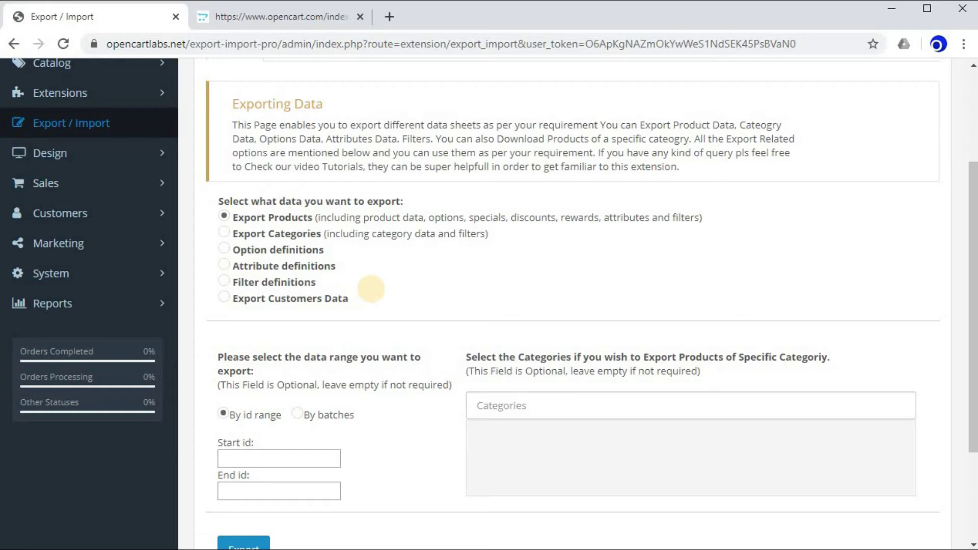
scroll(371, 289, up, 1)
scroll(391, 298, down, 1)
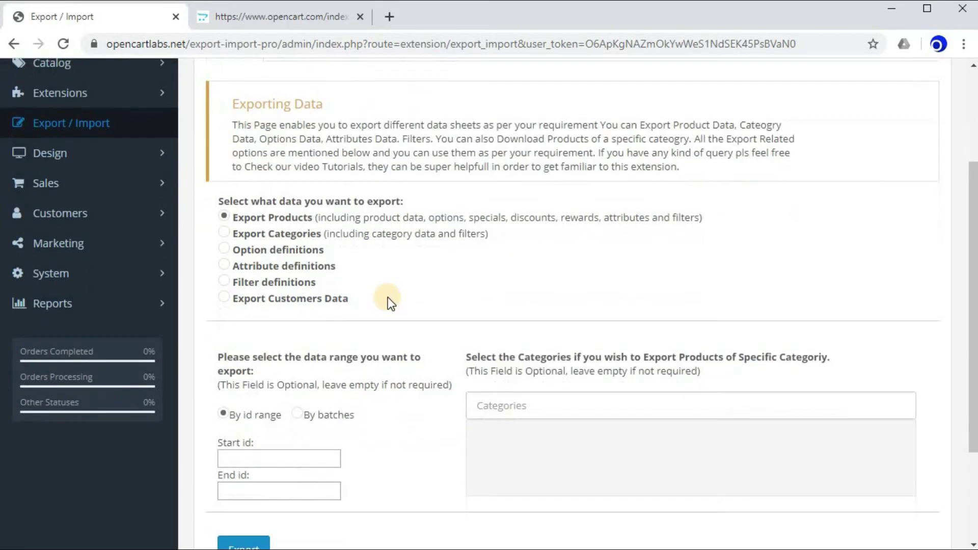
scroll(248, 219, down, 1)
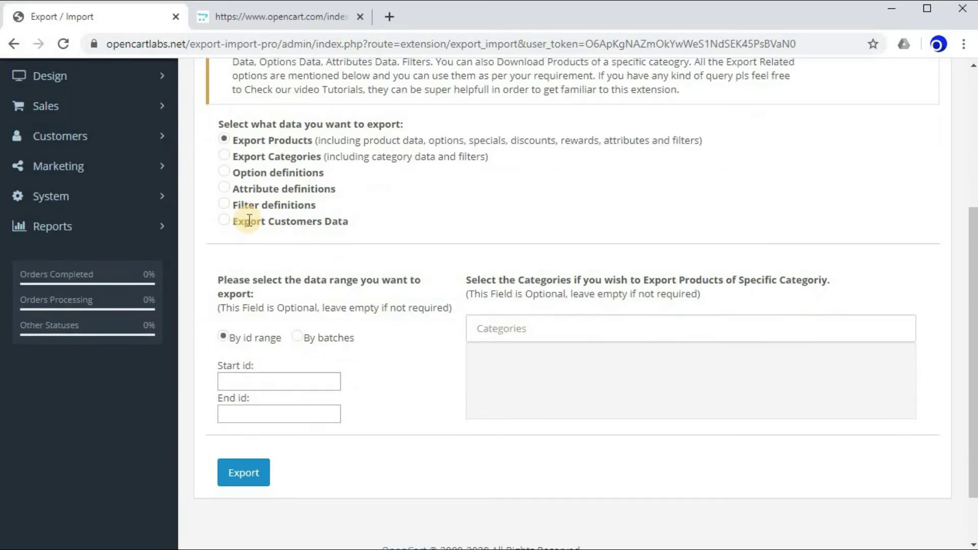
scroll(245, 220, up, 1)
drag(240, 218, 360, 299)
click(361, 299)
scroll(362, 299, down, 1)
scroll(361, 293, down, 2)
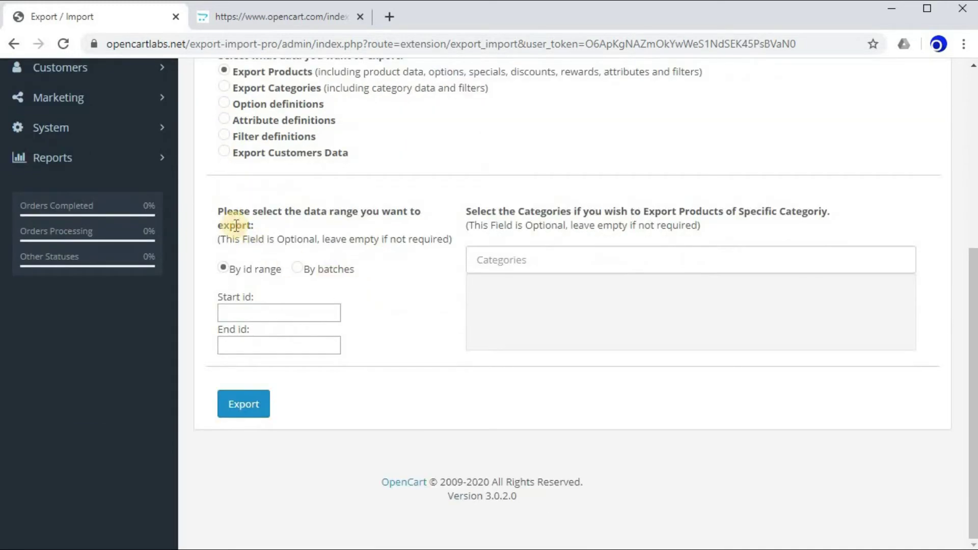
drag(221, 212, 302, 227)
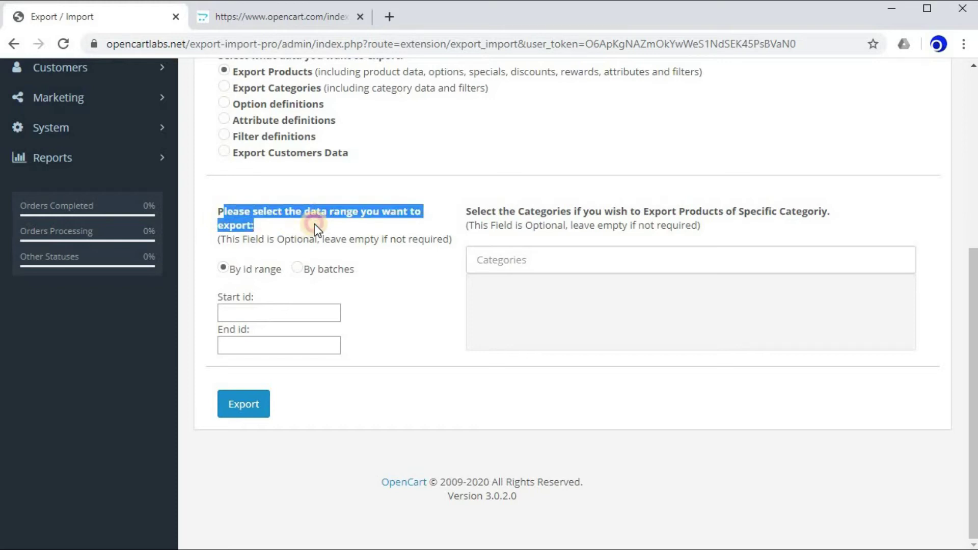
click(314, 225)
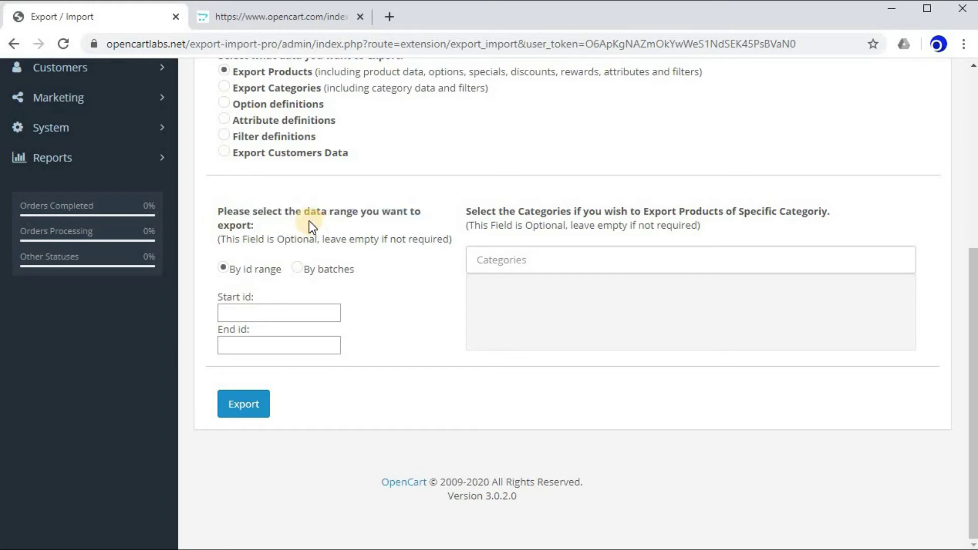
drag(308, 71, 306, 133)
click(274, 291)
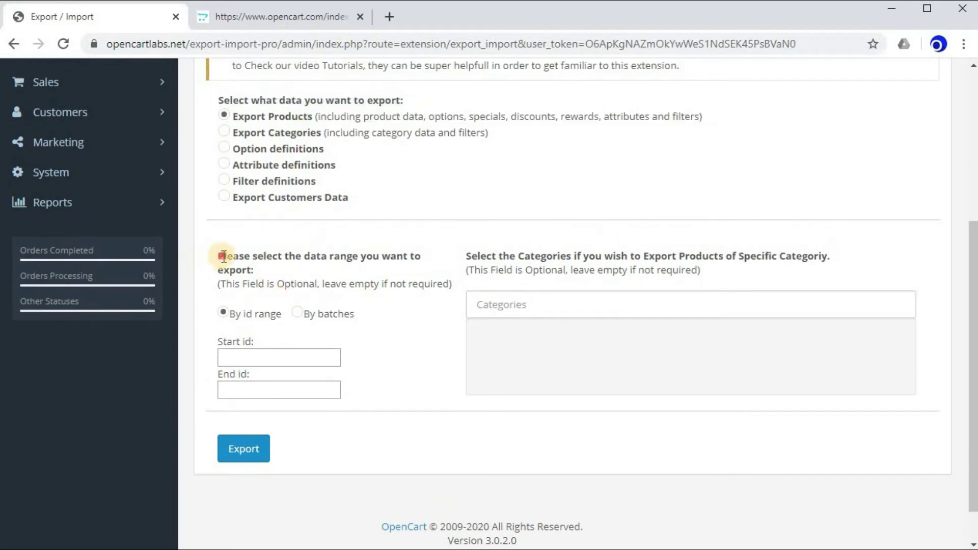
drag(223, 257, 277, 274)
click(334, 291)
scroll(436, 252, down, 1)
click(510, 257)
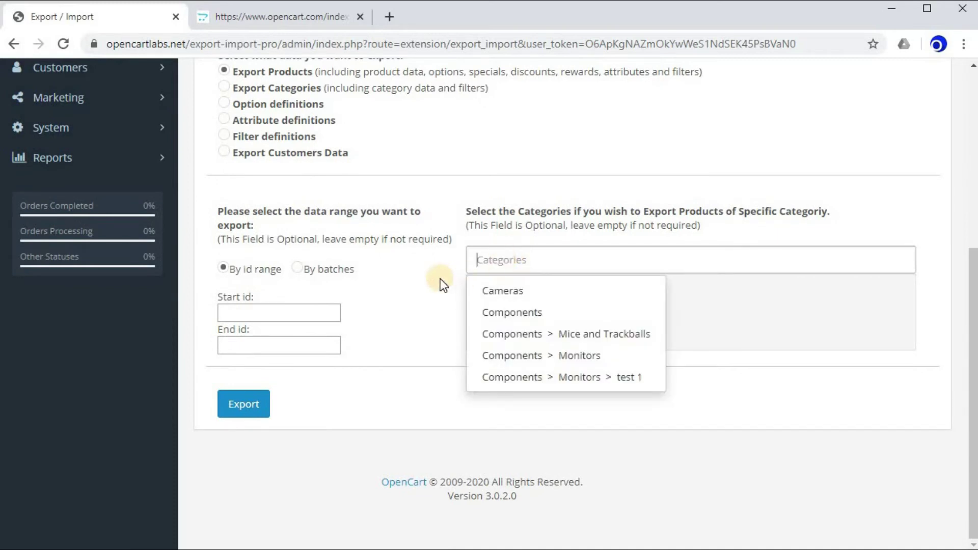
click(234, 274)
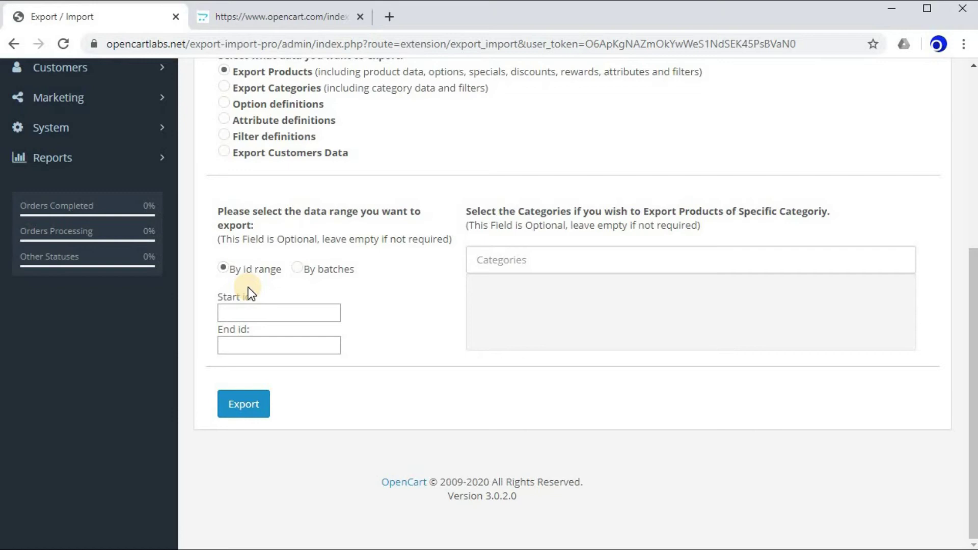
scroll(249, 288, up, 1)
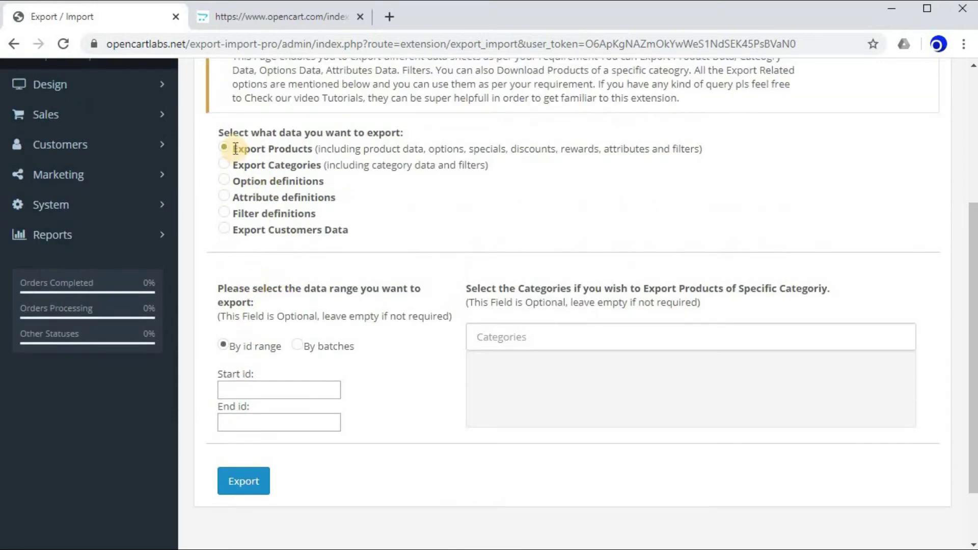
drag(235, 148, 319, 152)
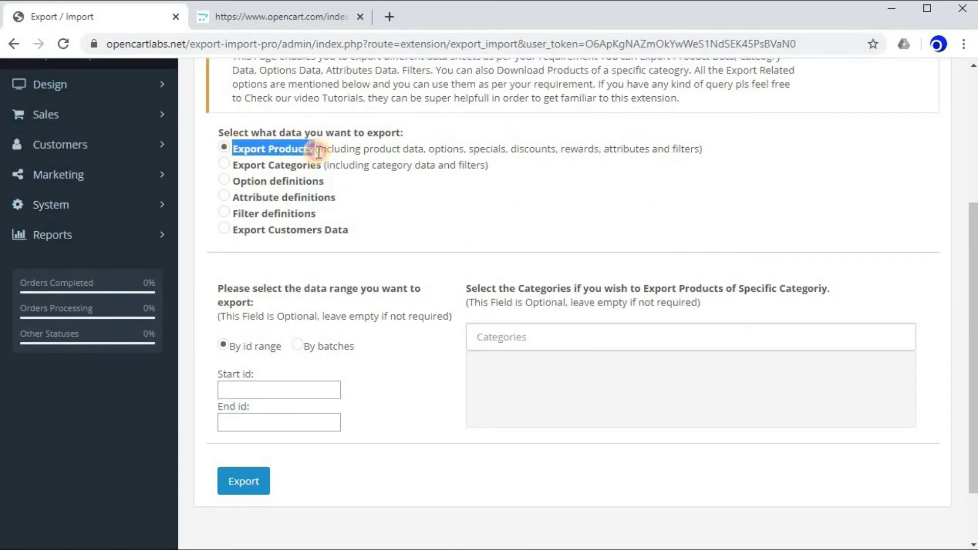
click(399, 195)
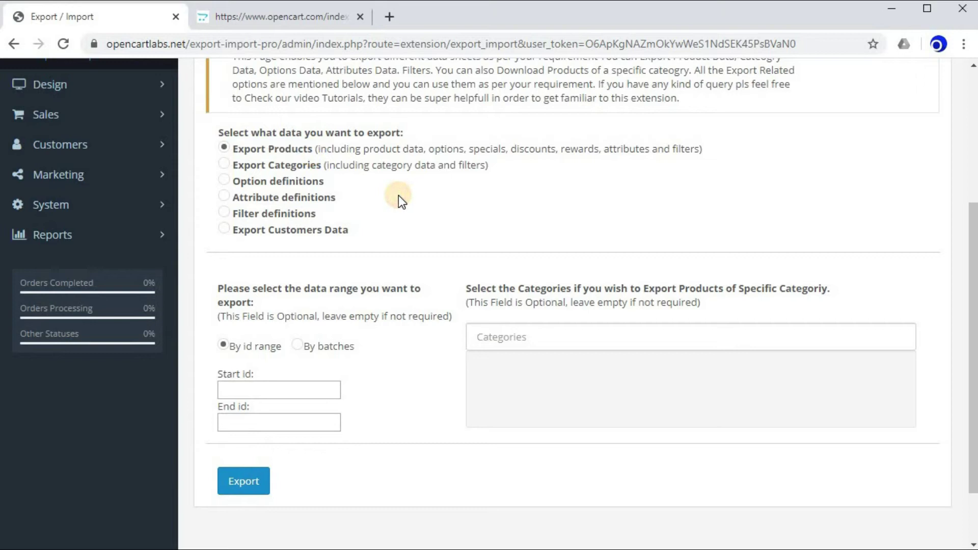
- Export all products and open products-2020-02-05.xlsx in WPS Office
click(451, 234)
click(234, 489)
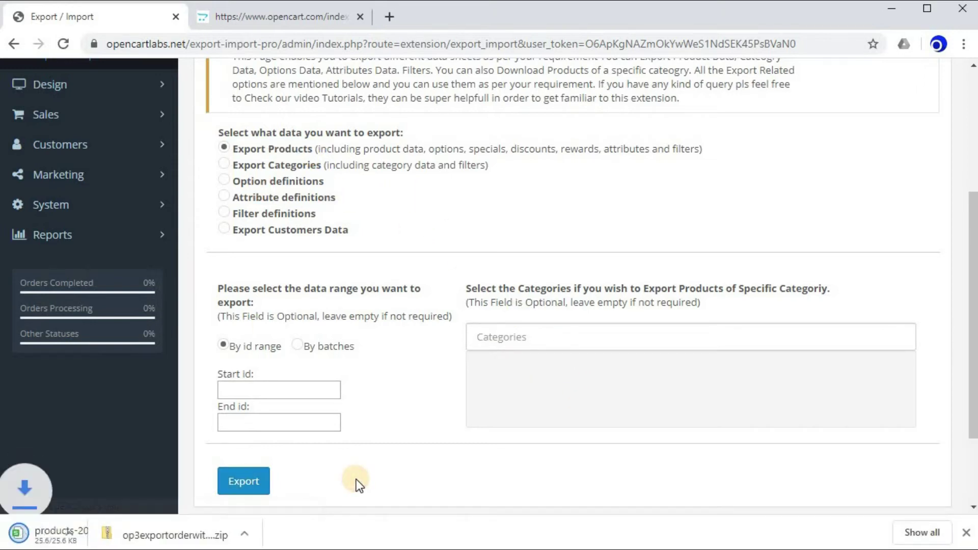
click(840, 487)
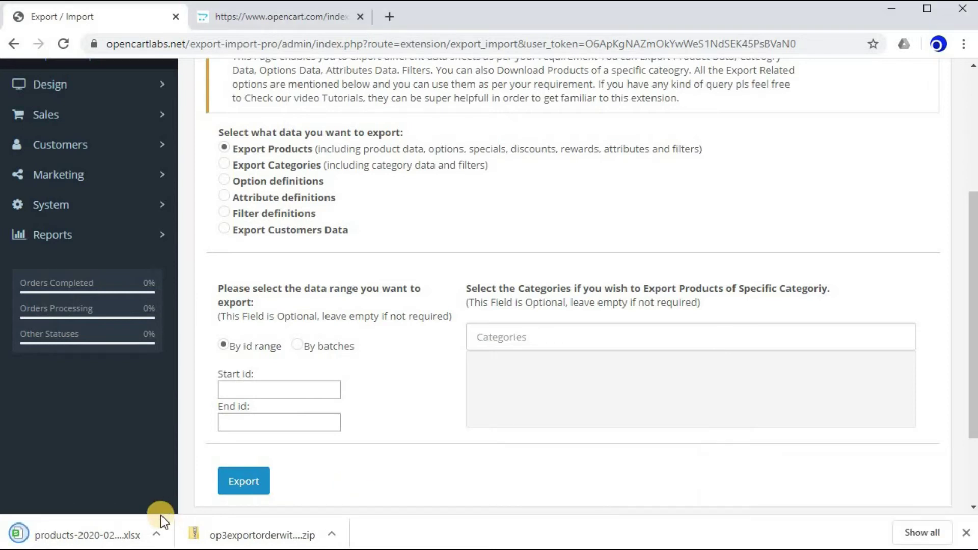
click(123, 534)
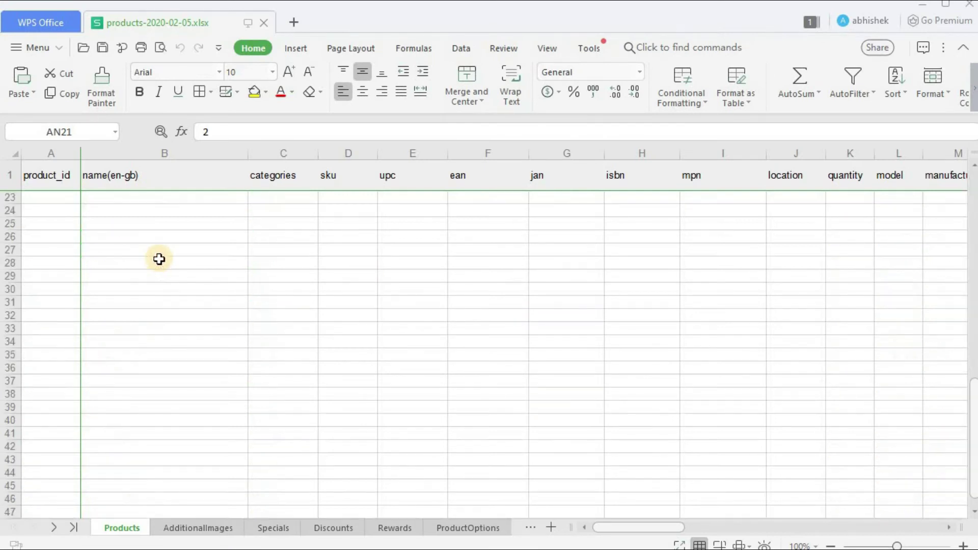
drag(50, 205, 651, 320)
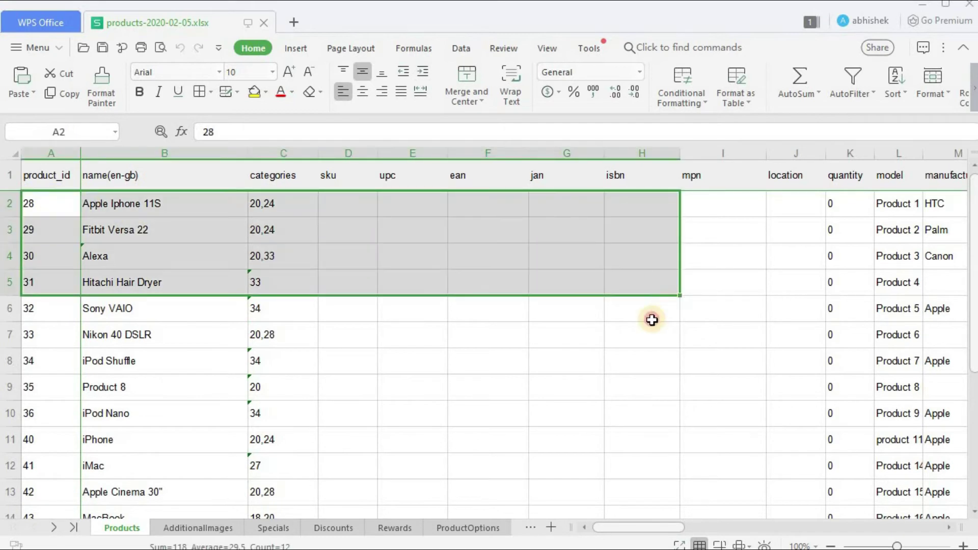
click(649, 311)
drag(609, 528, 541, 524)
click(336, 280)
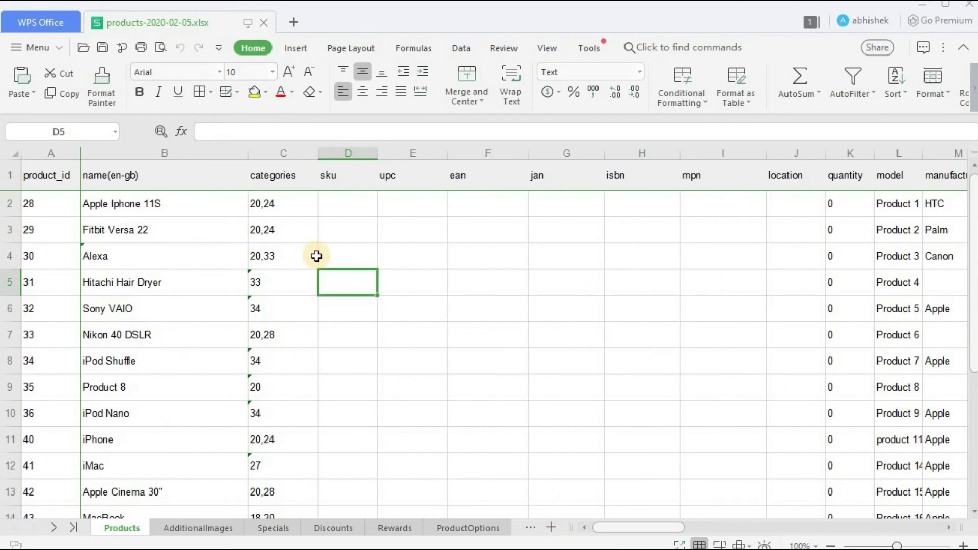
scroll(316, 256, down, 6)
scroll(316, 256, up, 6)
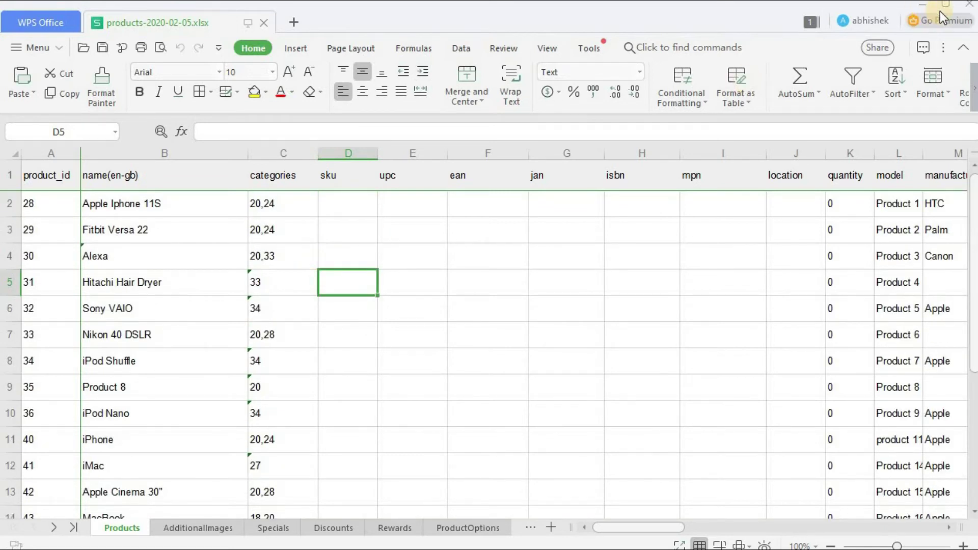
- Close the products spreadsheet and export the category data with Export Categories
click(970, 4)
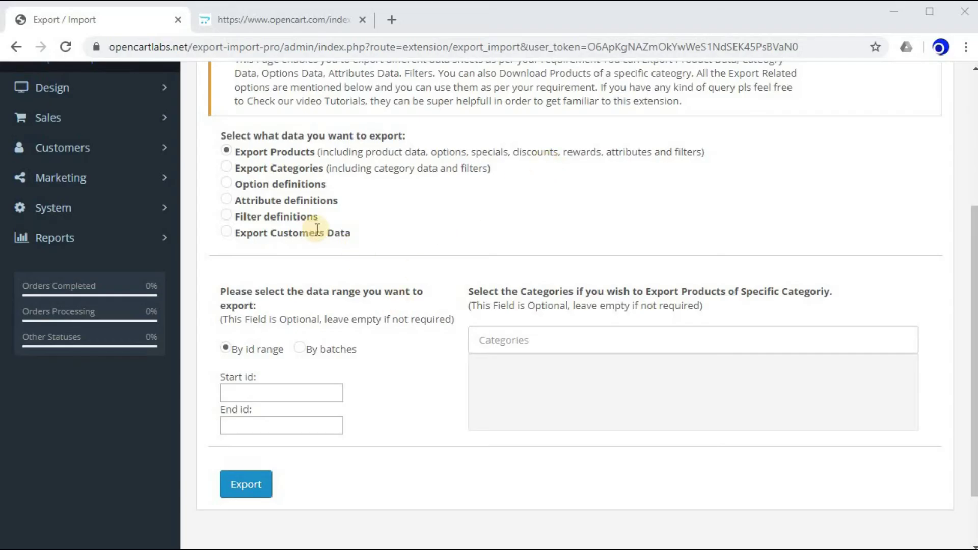
click(226, 167)
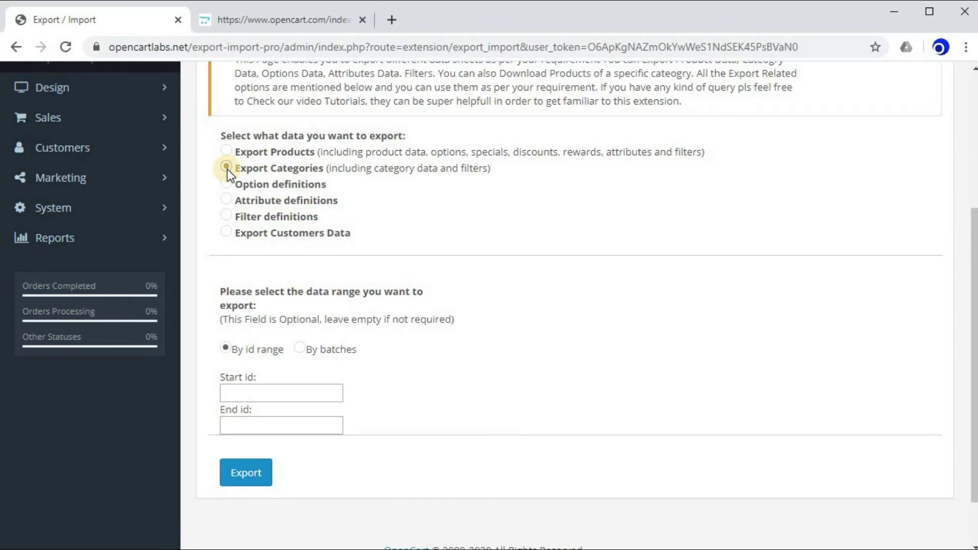
click(260, 474)
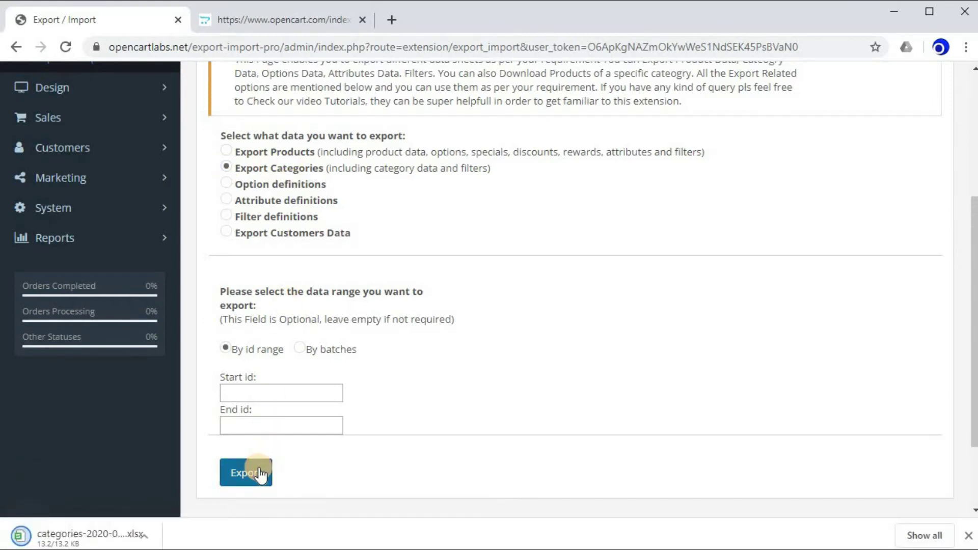
- Open categories-2020-02-05.xlsx and browse the Categories sheet from Software down to Cameras
click(76, 535)
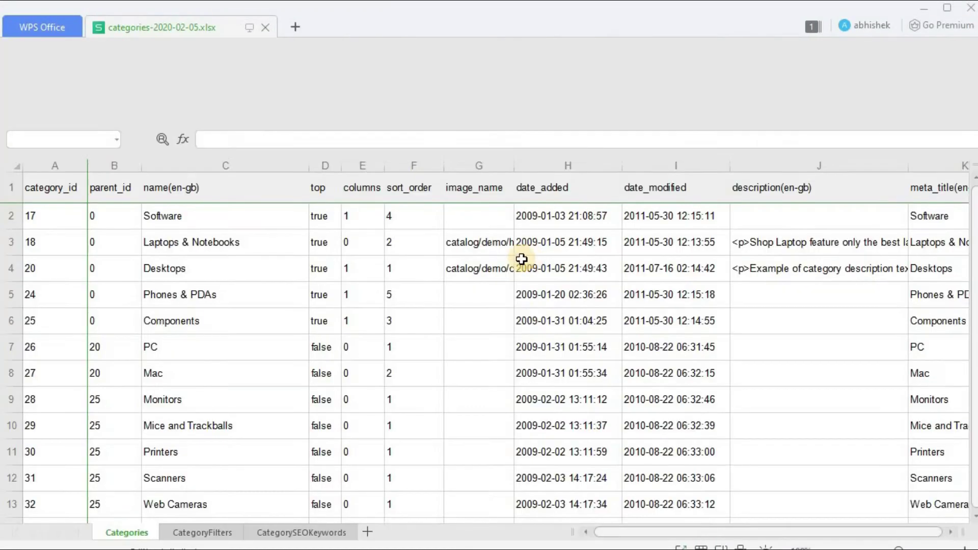
scroll(170, 247, down, 1)
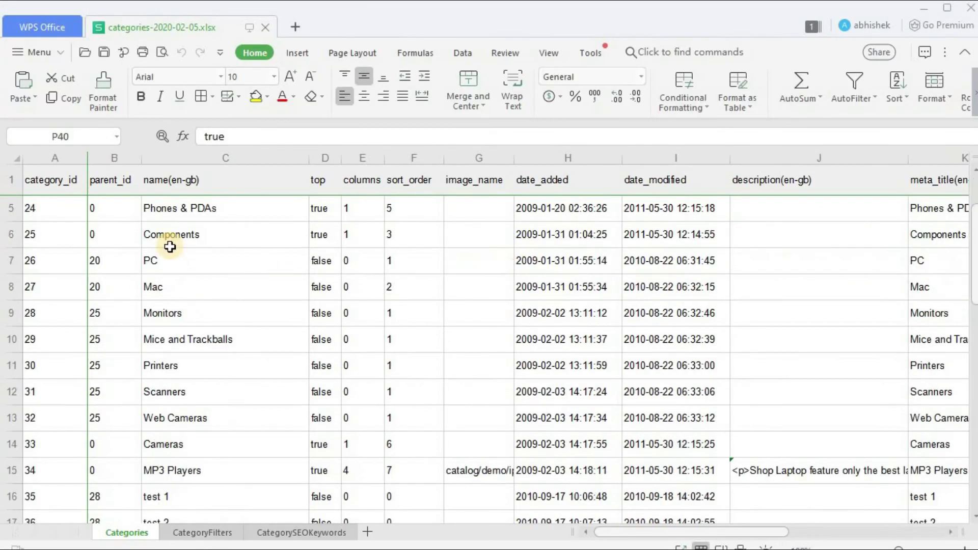
scroll(174, 245, up, 1)
scroll(198, 216, down, 4)
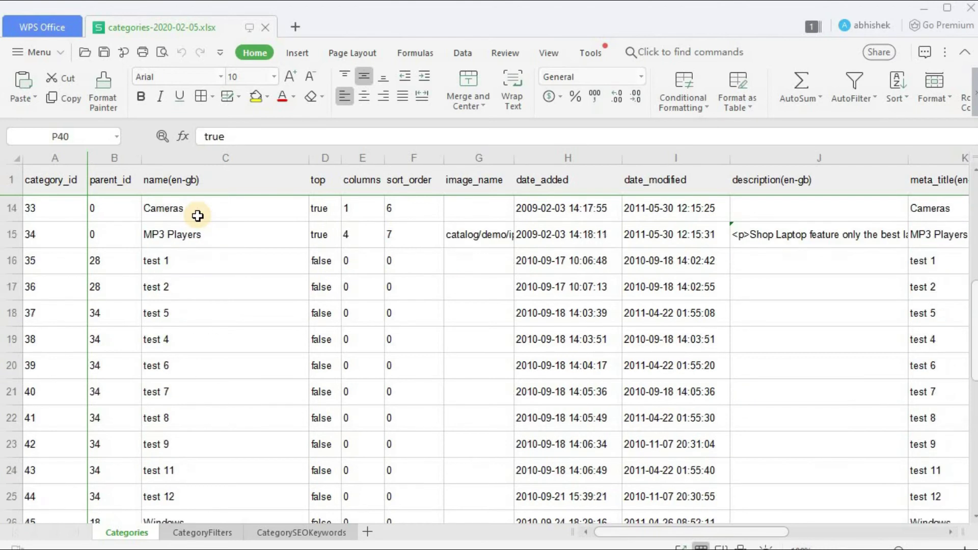
scroll(198, 215, down, 2)
scroll(197, 210, up, 6)
click(198, 209)
scroll(214, 246, down, 8)
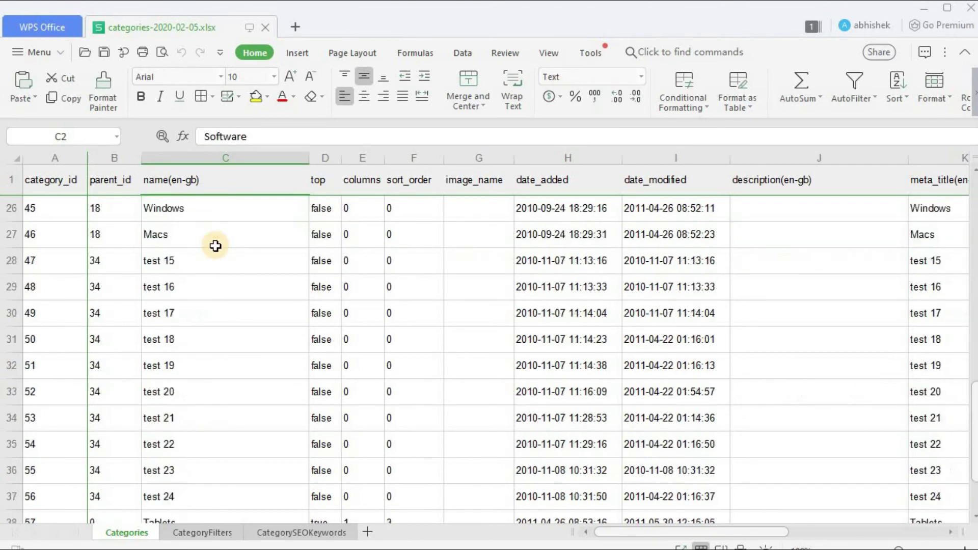
scroll(216, 227, down, 5)
scroll(216, 285, up, 12)
drag(214, 235, 234, 412)
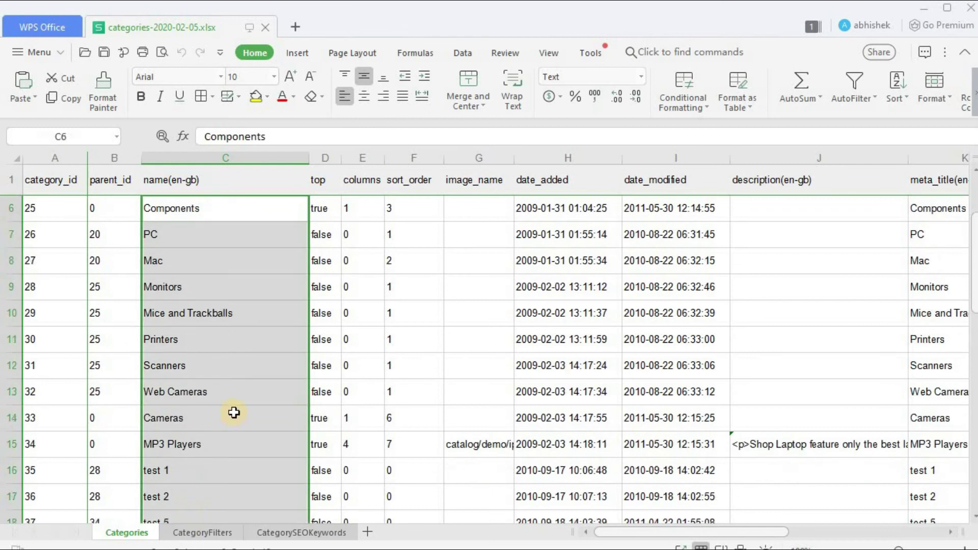
click(234, 412)
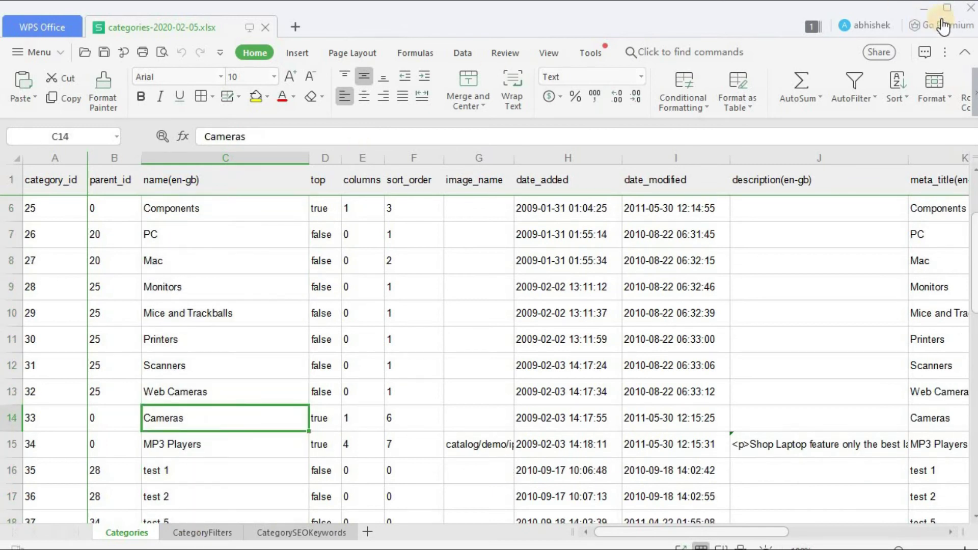
- Close the categories spreadsheet and switch the export back to Export Products
click(970, 9)
scroll(255, 316, up, 2)
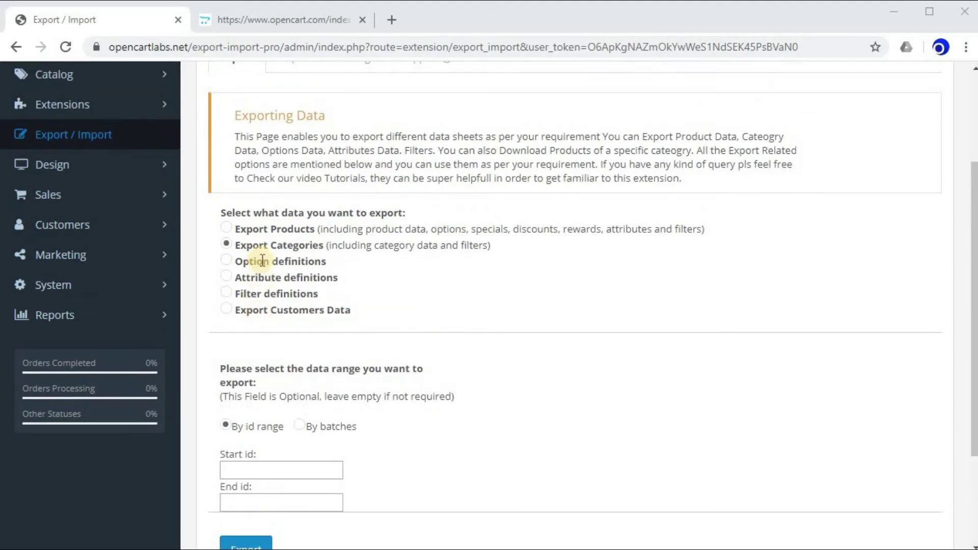
drag(233, 263, 359, 296)
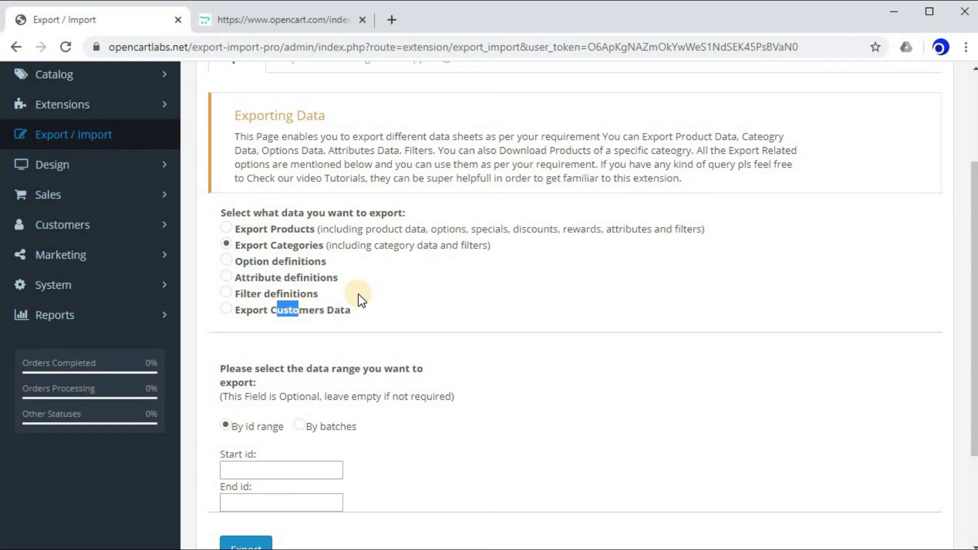
click(361, 299)
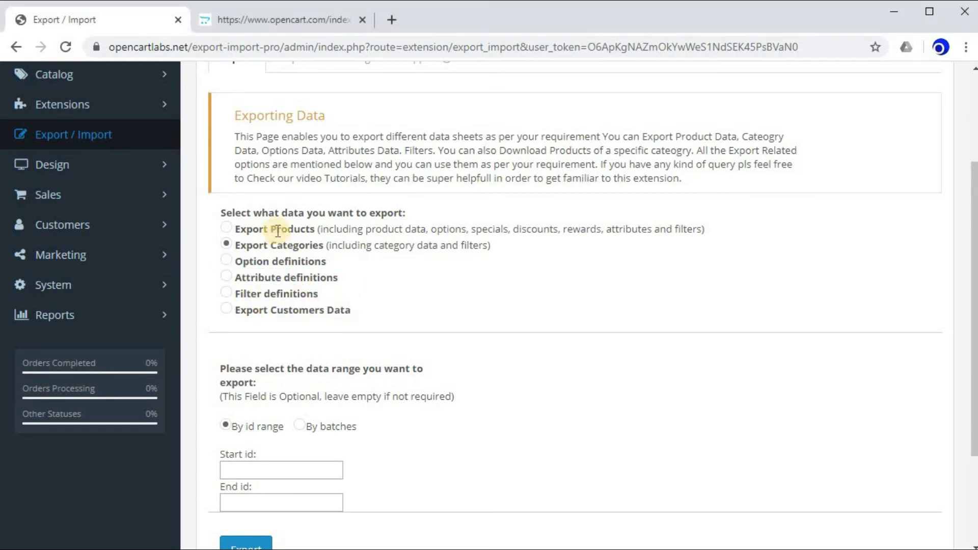
click(227, 229)
scroll(358, 326, up, 3)
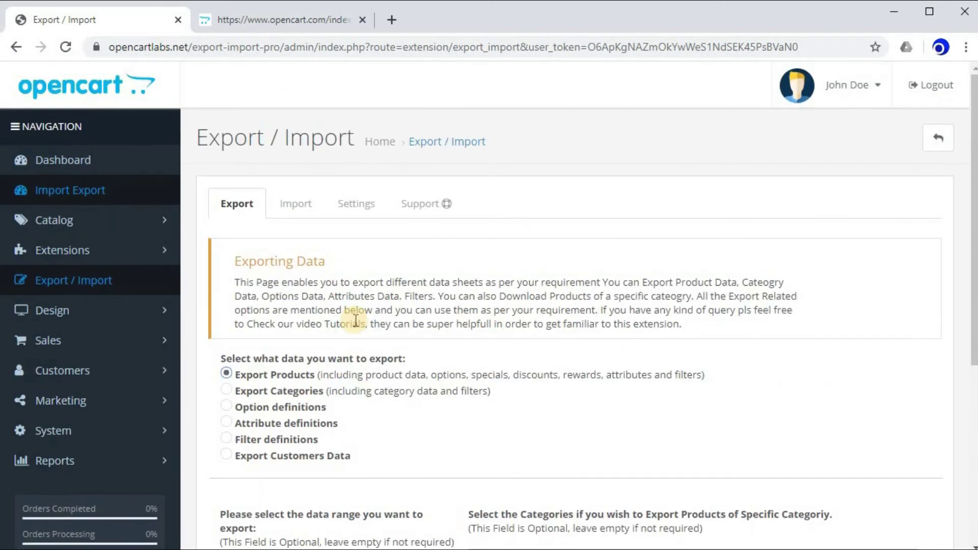
scroll(357, 323, down, 1)
scroll(356, 321, up, 1)
scroll(356, 321, down, 3)
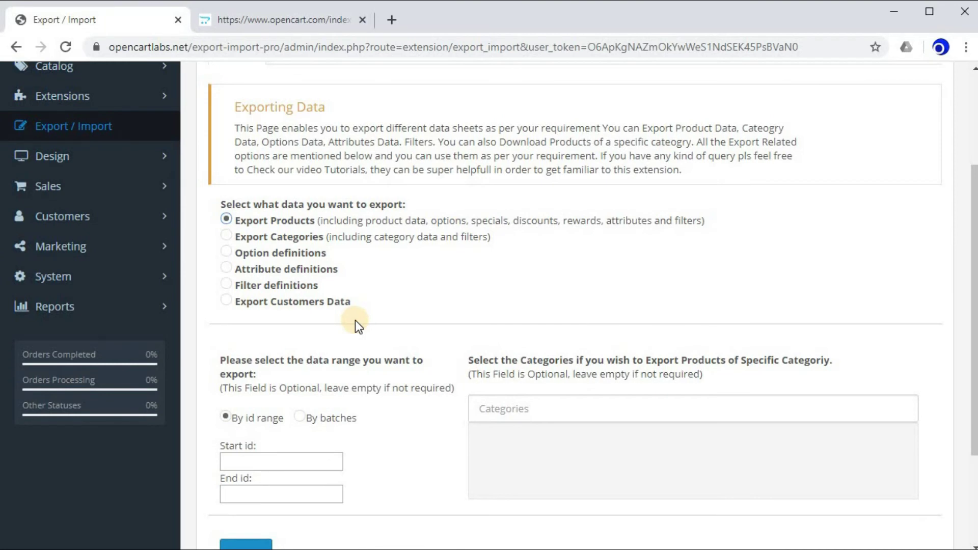
scroll(355, 320, down, 2)
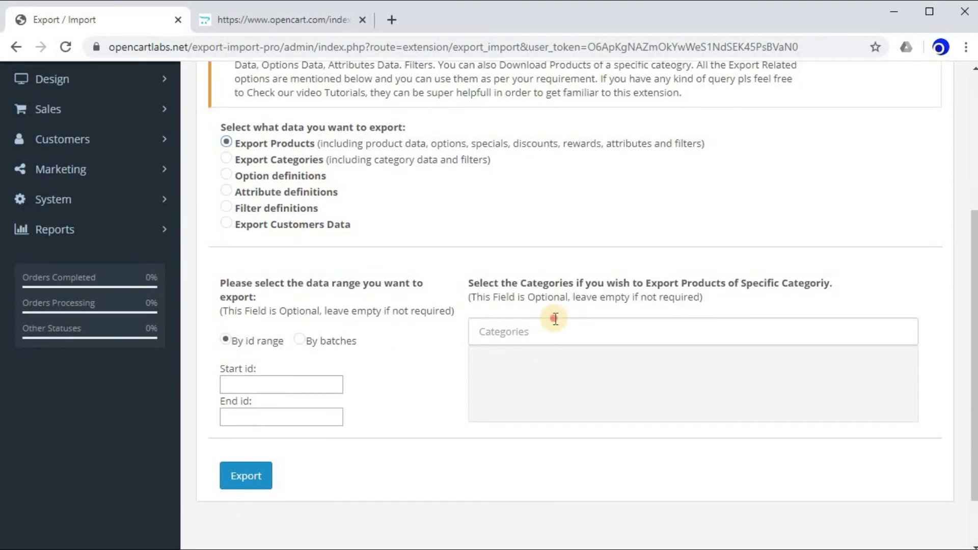
- Limit the product export to the Cameras category, export it, and open the download
click(550, 332)
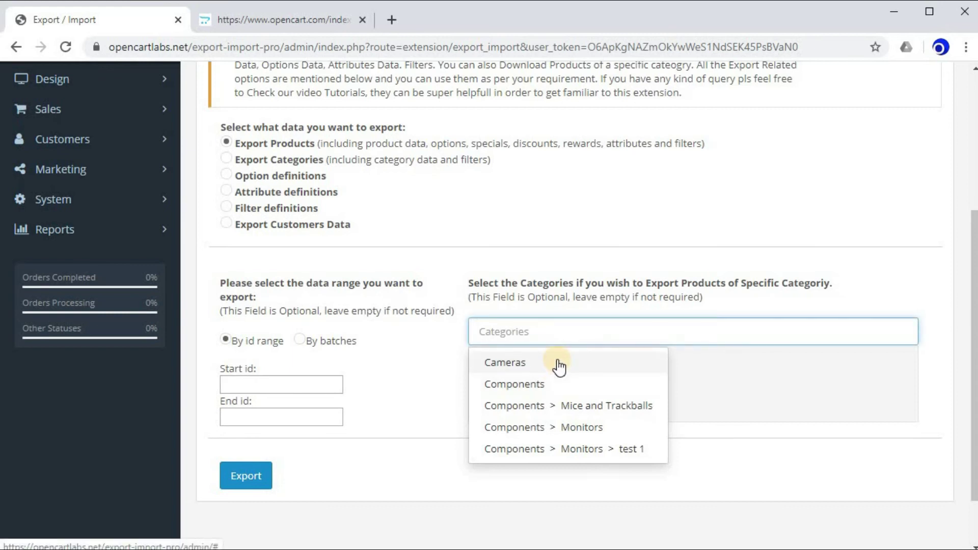
click(557, 362)
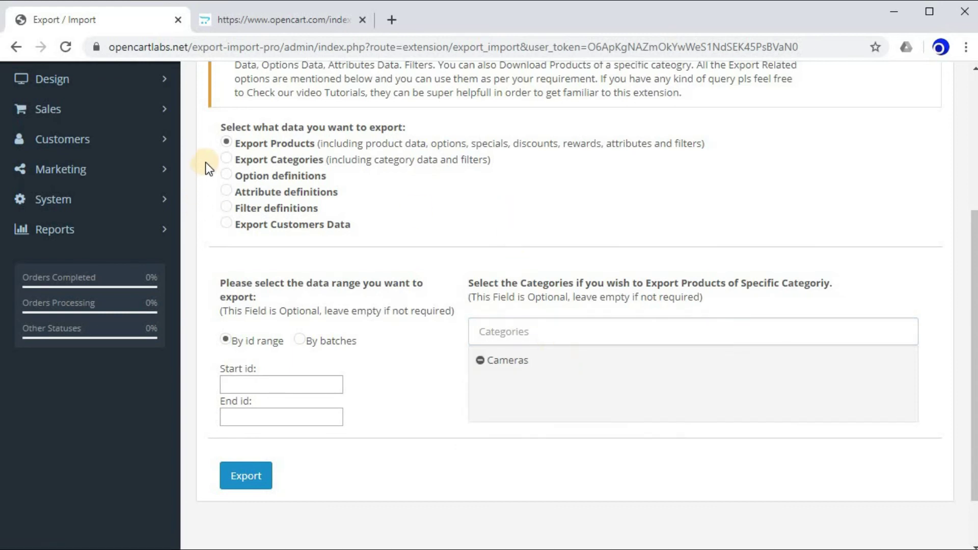
drag(239, 143, 319, 143)
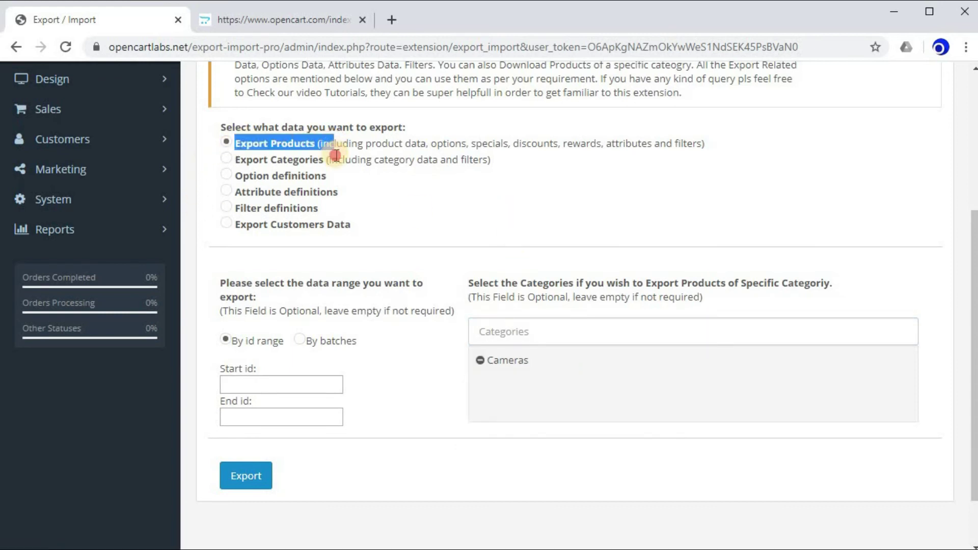
click(558, 421)
click(237, 476)
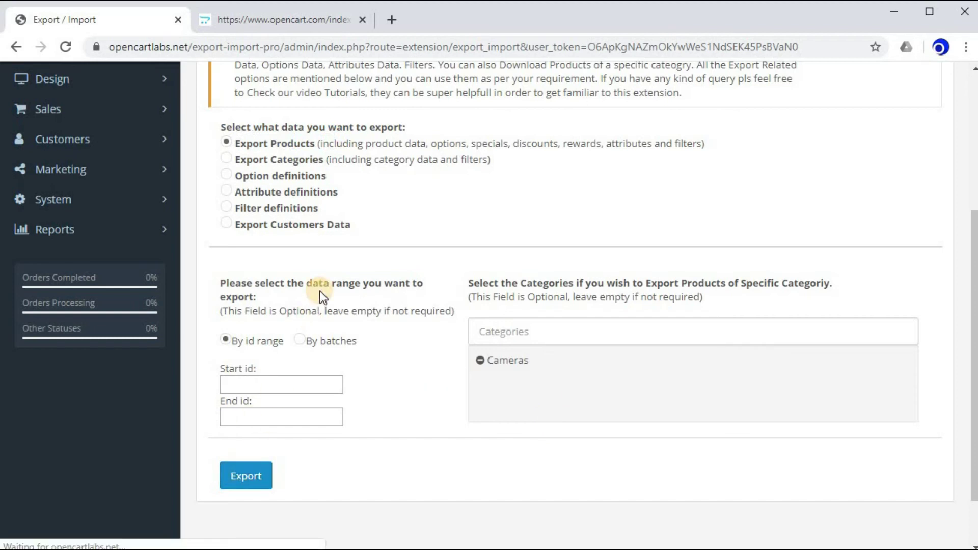
click(65, 535)
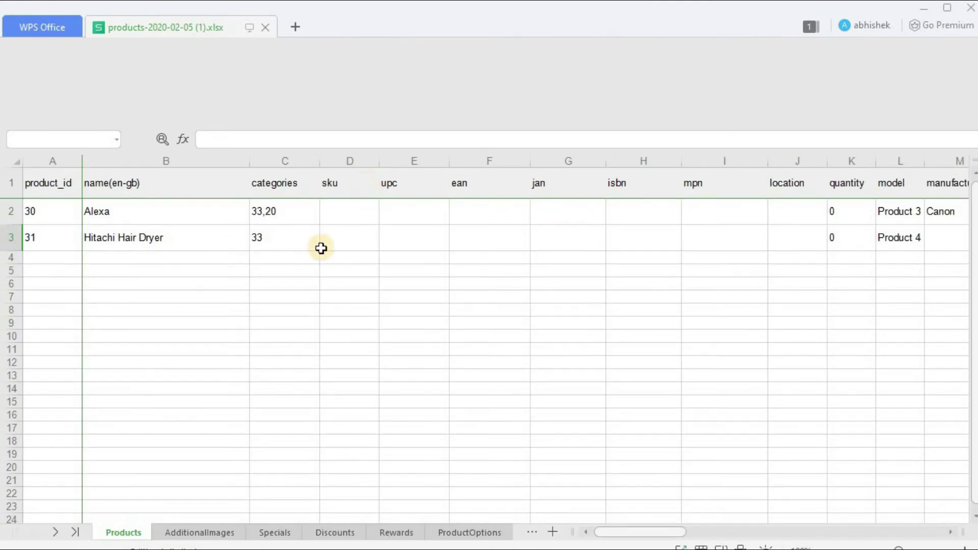
- Inspect the Products sheet of products-2020-02-05 (1).xlsx, holding products 30 and 31
click(222, 268)
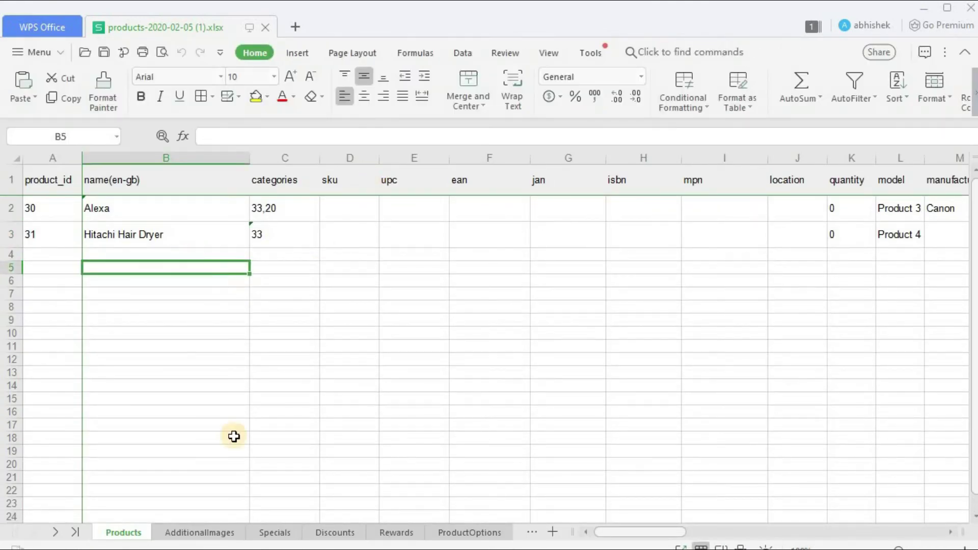
drag(588, 536, 561, 541)
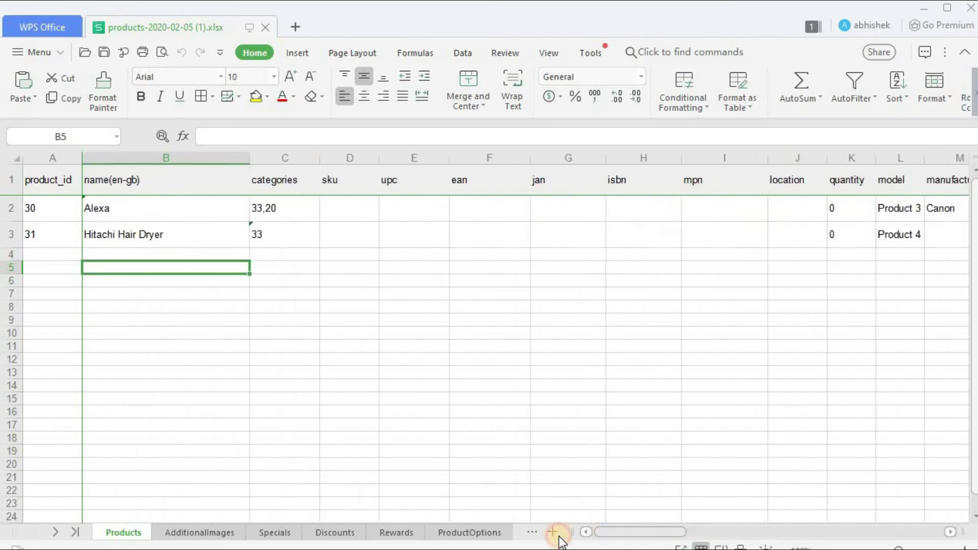
- Close WPS and view the Import section with its file upload and Update and/or add data options
click(970, 8)
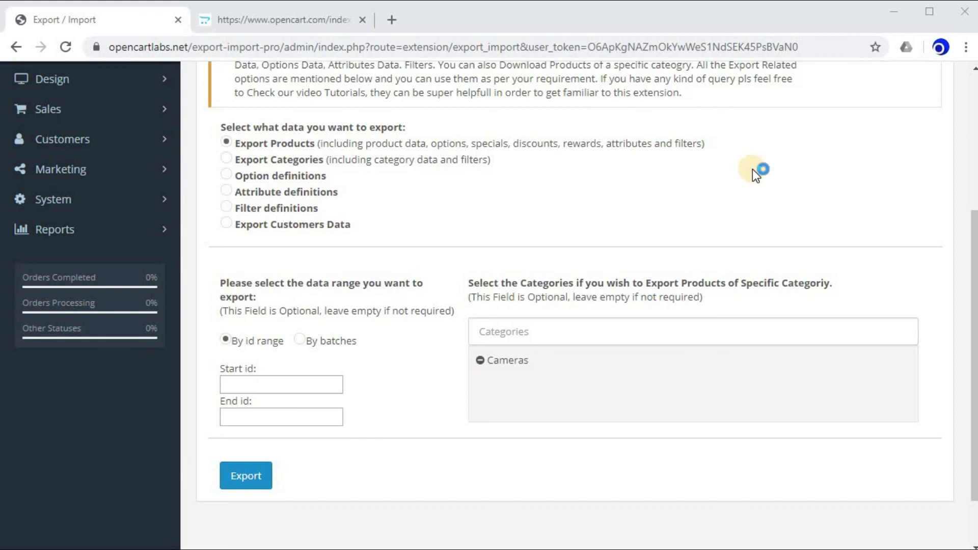
scroll(755, 174, up, 5)
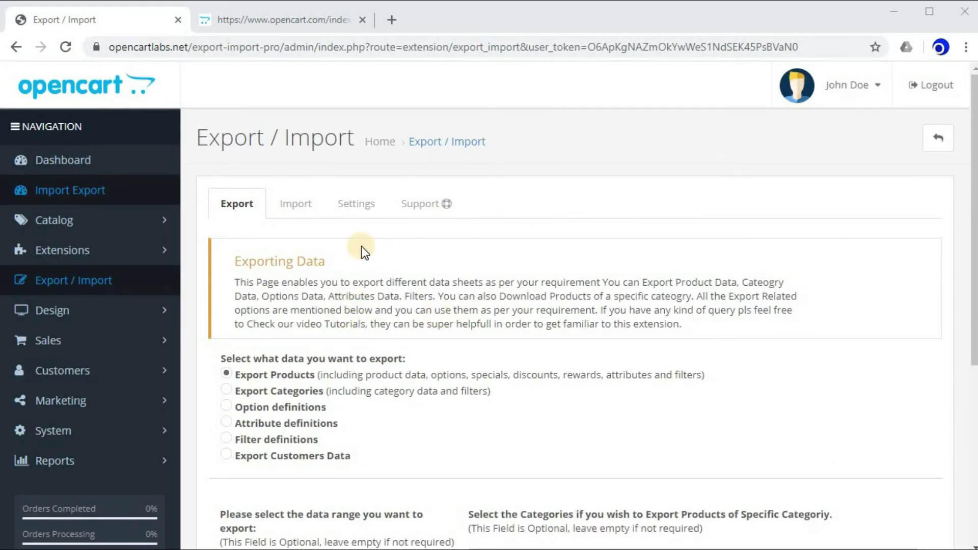
click(308, 220)
scroll(507, 334, down, 3)
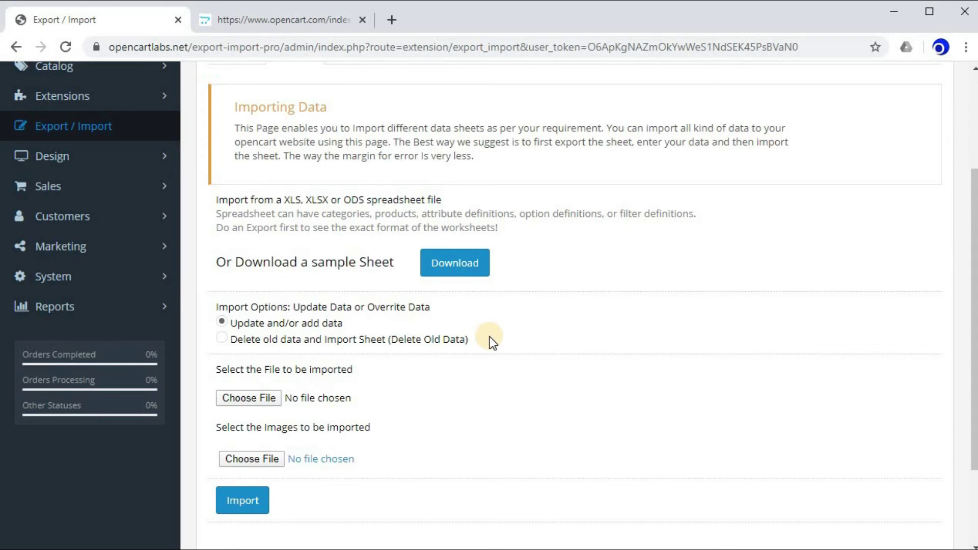
scroll(490, 337, up, 3)
click(259, 211)
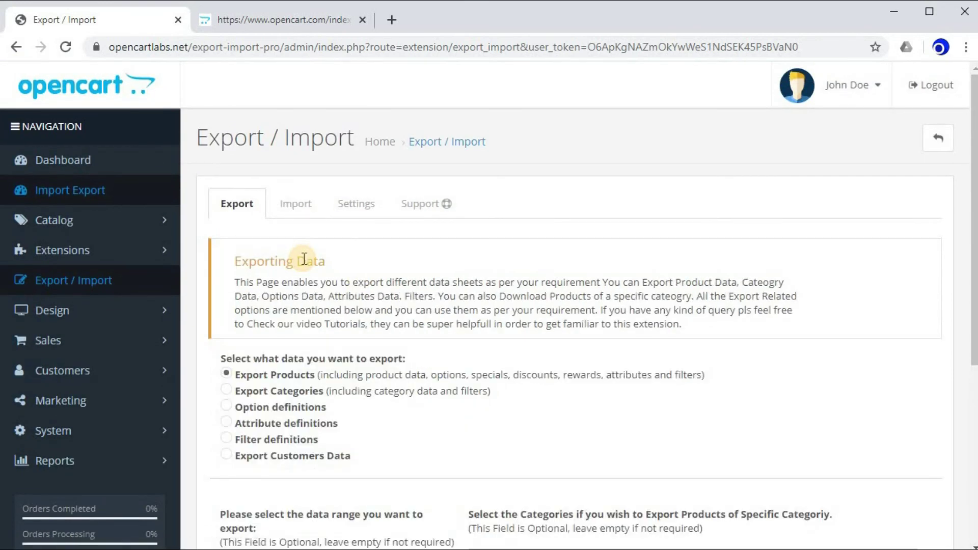
scroll(304, 260, down, 3)
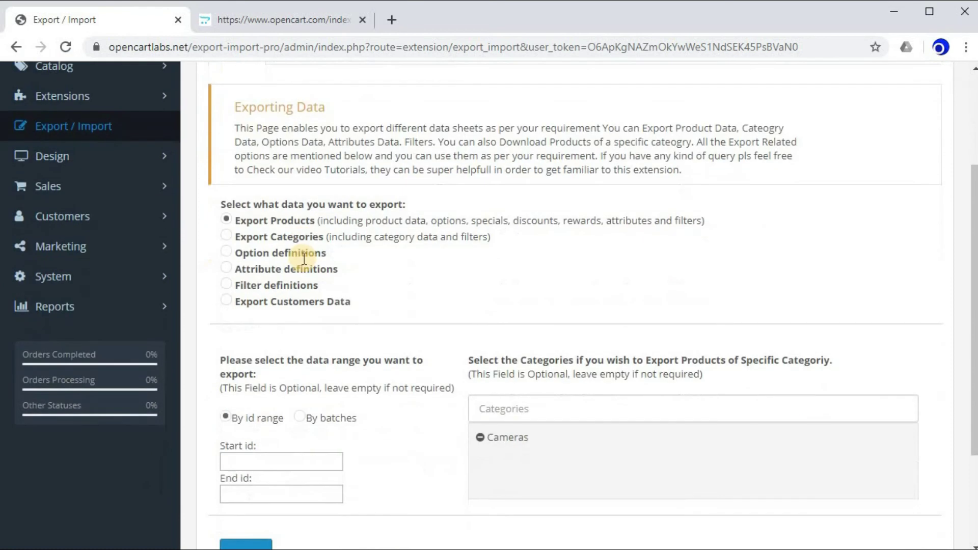
scroll(304, 259, up, 1)
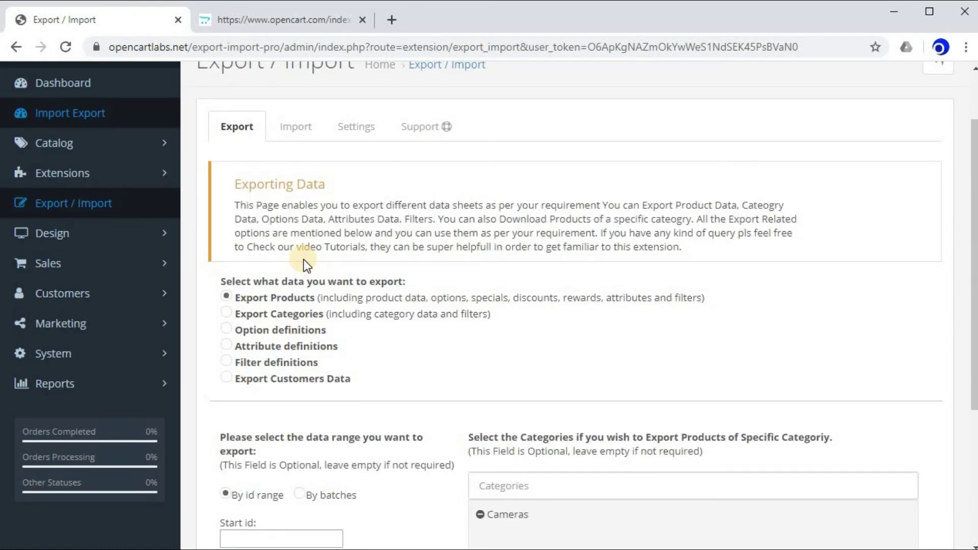
click(297, 127)
scroll(335, 349, down, 4)
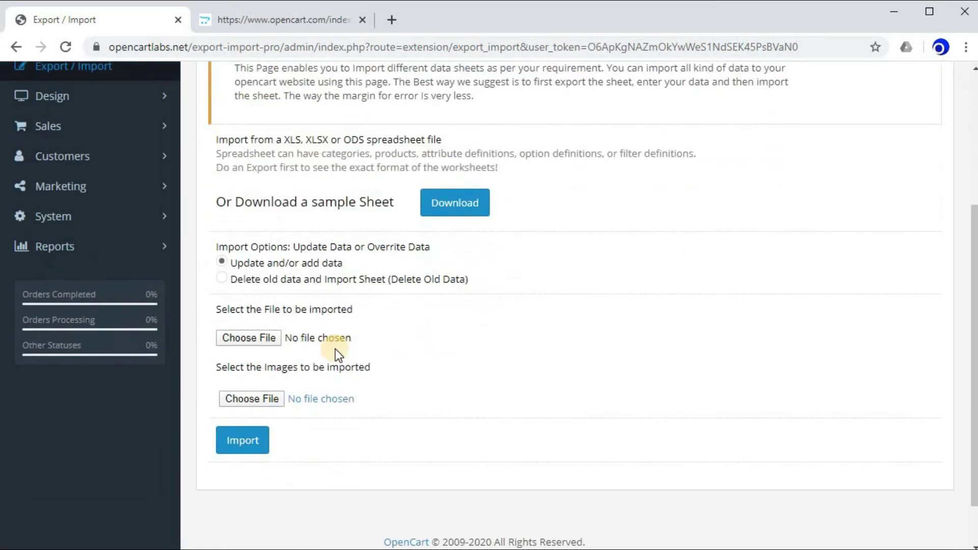
scroll(335, 349, down, 1)
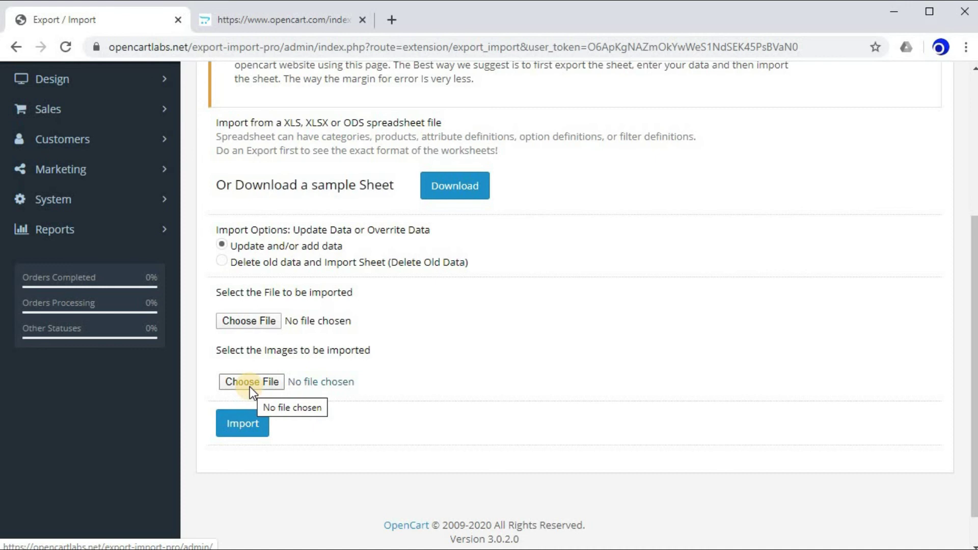
scroll(250, 387, up, 3)
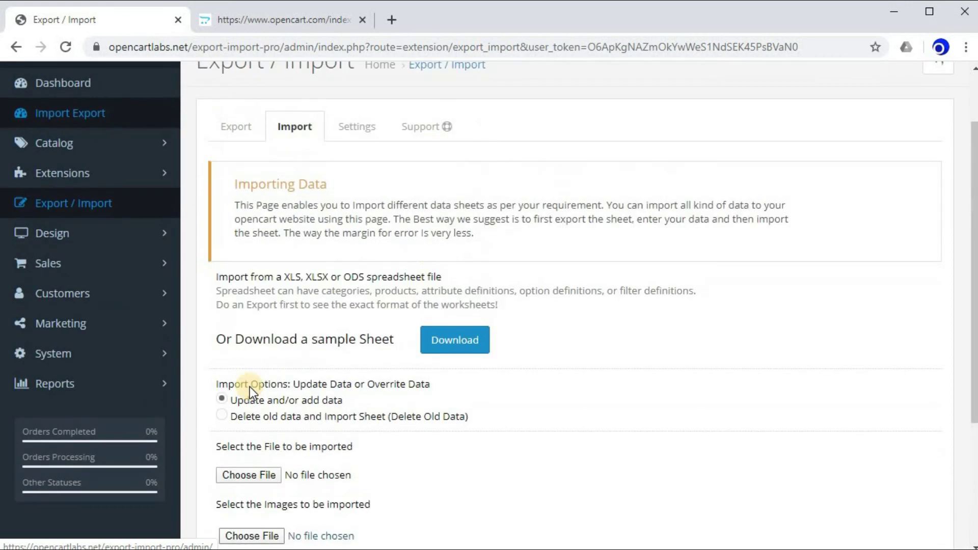
- Show the Settings tab and highlight its eight ticked id and phpTemp cache options
click(344, 124)
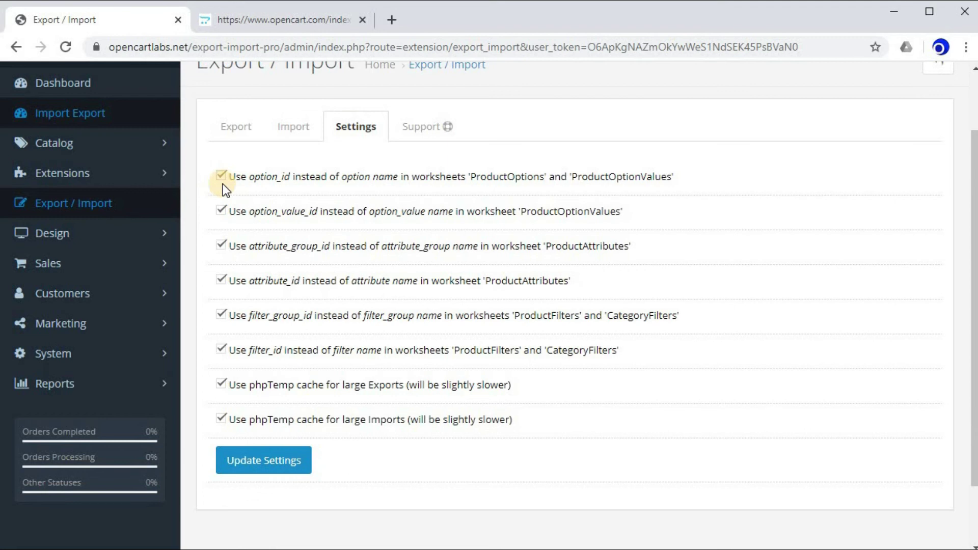
drag(229, 175, 459, 420)
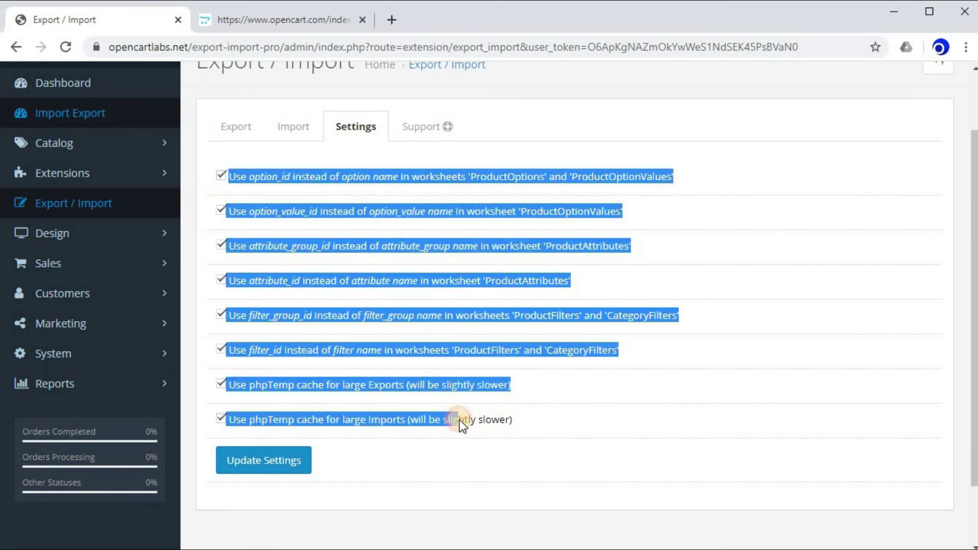
click(598, 423)
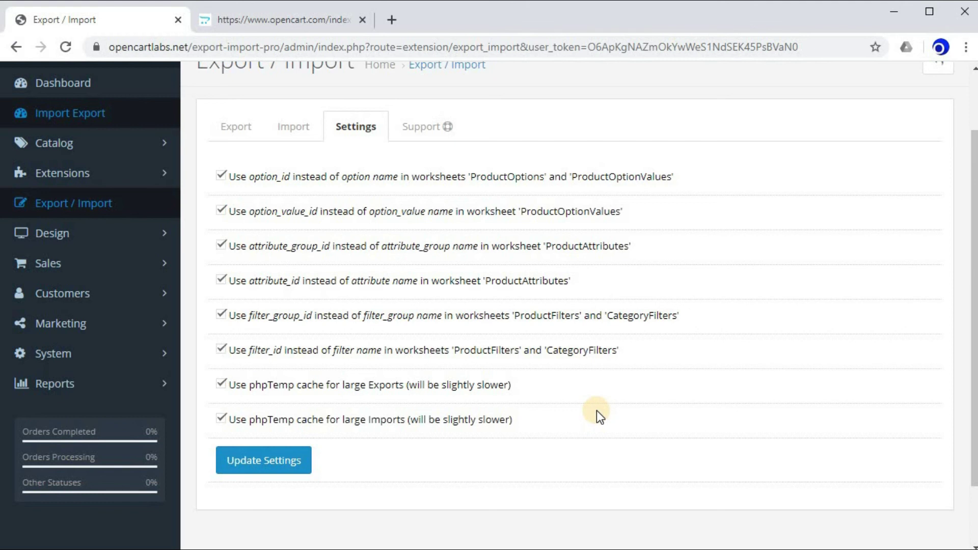
- View the Support tab's ticket and tutorial links, then go back to the Export options
click(427, 126)
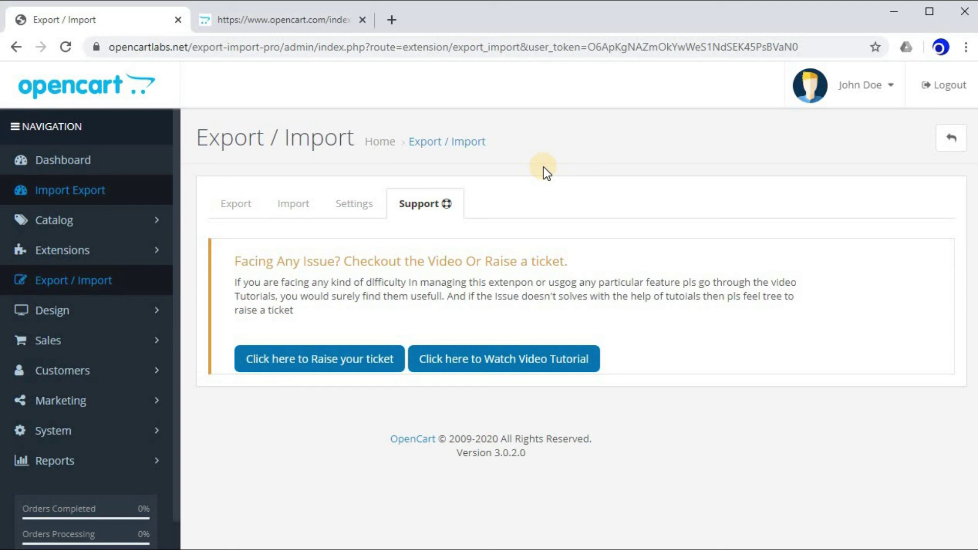
click(257, 203)
scroll(595, 146, down, 3)
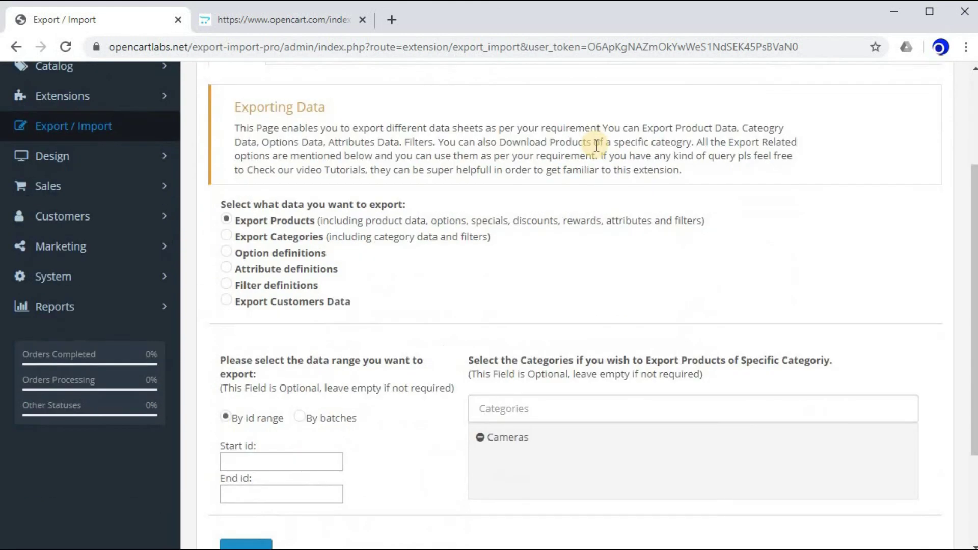
scroll(596, 145, up, 2)
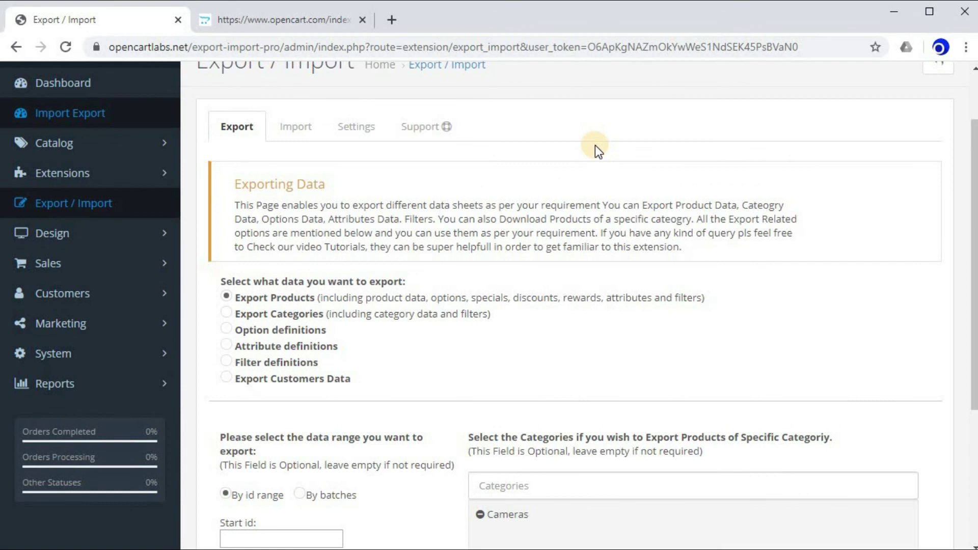